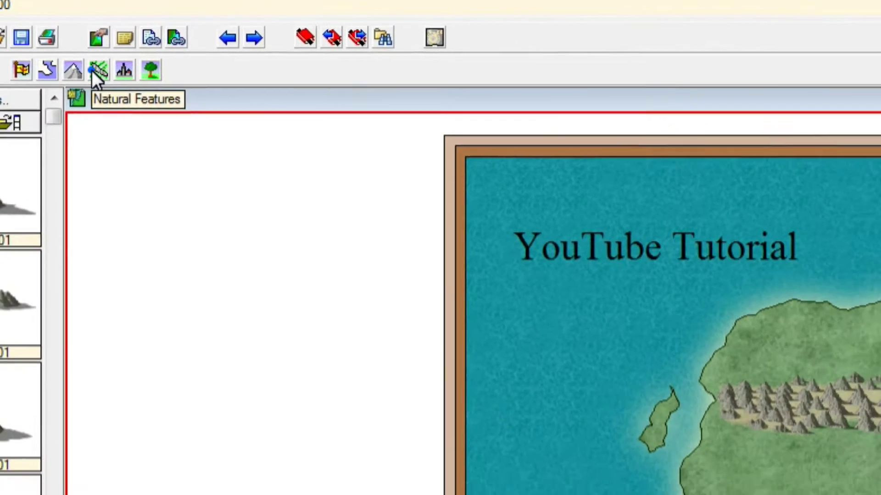
Open the terrain symbol catalog and pick the Sand symbol for placement on the map.
left_click(275, 182)
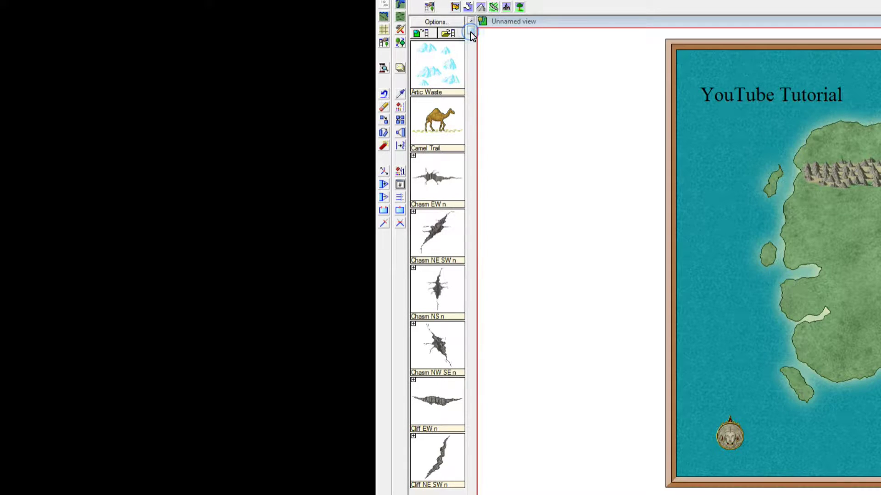
left_click_drag(470, 33, 467, 389)
left_click_drag(472, 472, 474, 484)
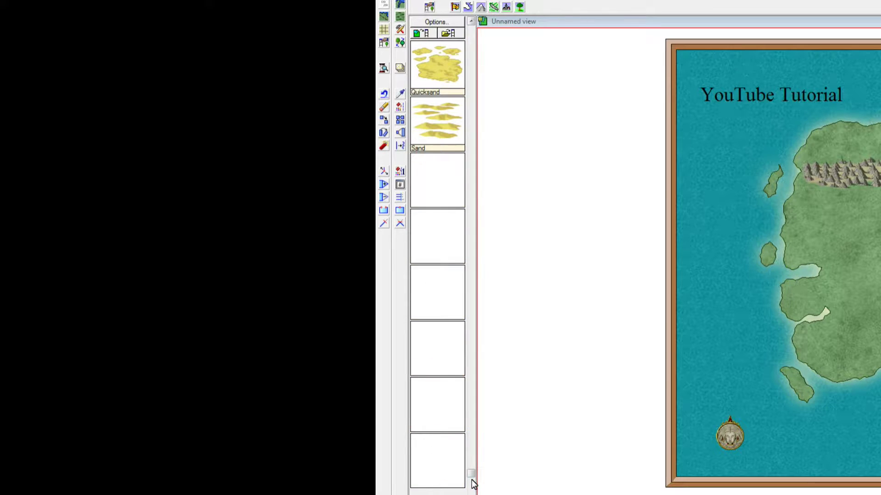
left_click(438, 122)
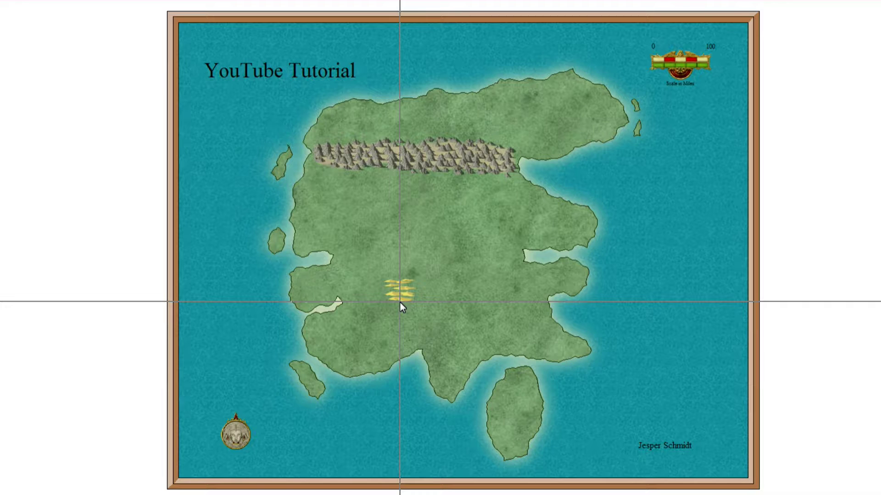
Set the Sand symbol's X and Y scale to 0.5.
right_click(400, 301)
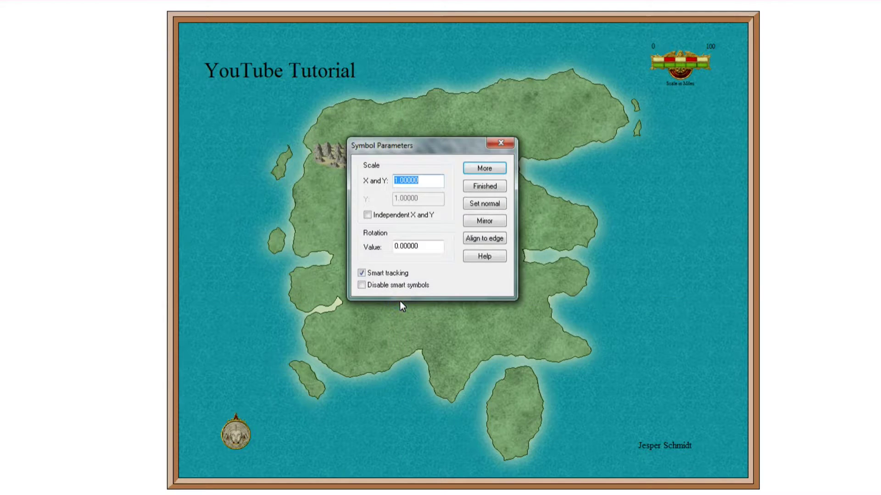
left_click_drag(394, 180, 398, 180)
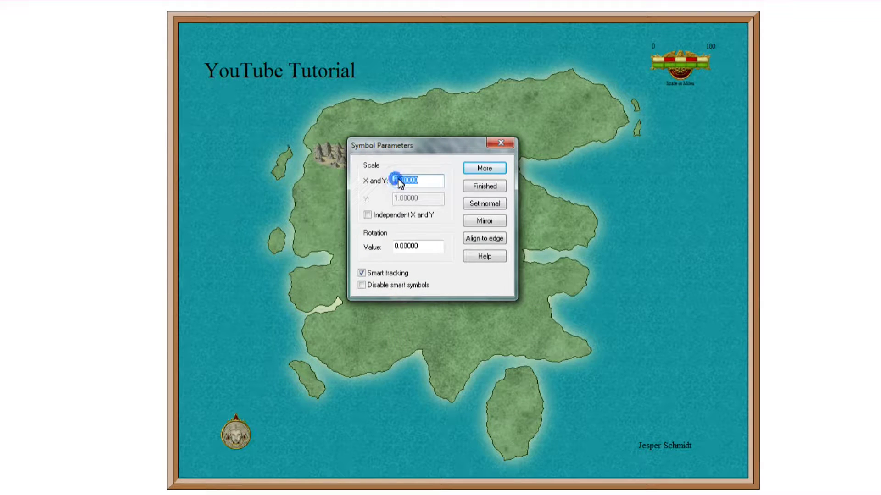
key("Right")
key("shift+Left")
type("0")
key("Right")
key("shift+Right")
type("5")
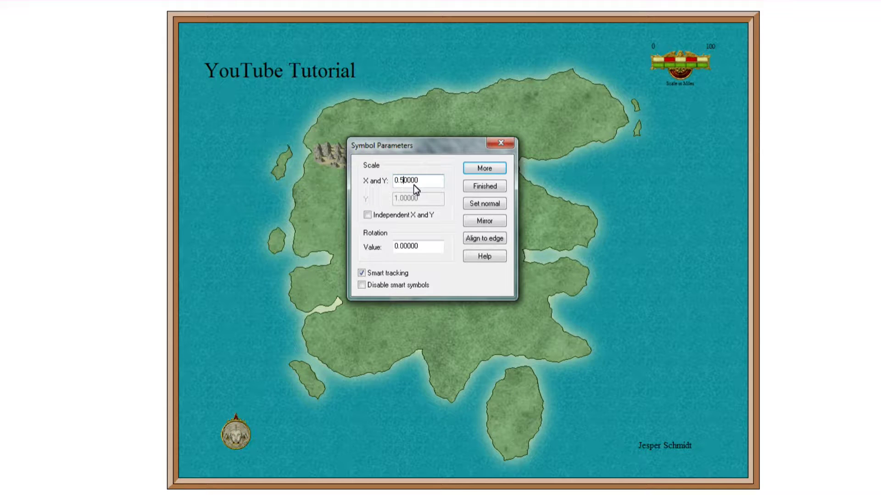
left_click(479, 168)
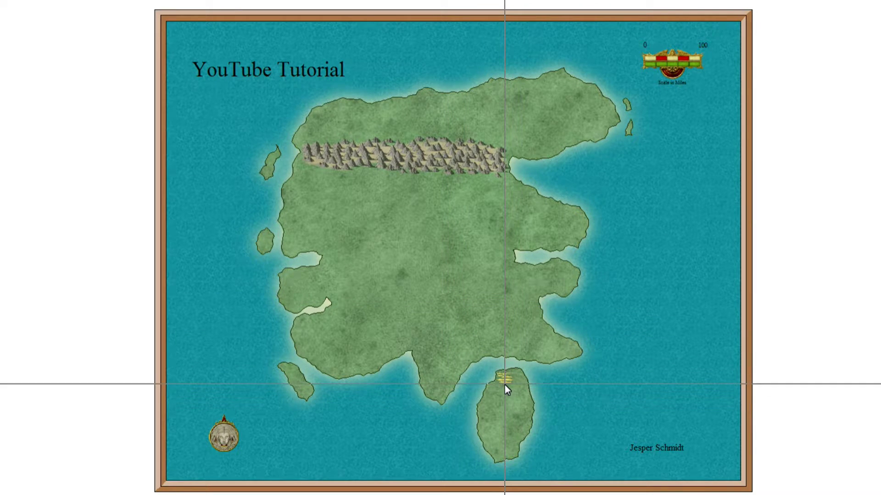
Cover the whole oval island off the southern coast with overlapping Sand symbols, then finish placing them.
left_click(505, 384)
left_click(504, 390)
left_click(500, 394)
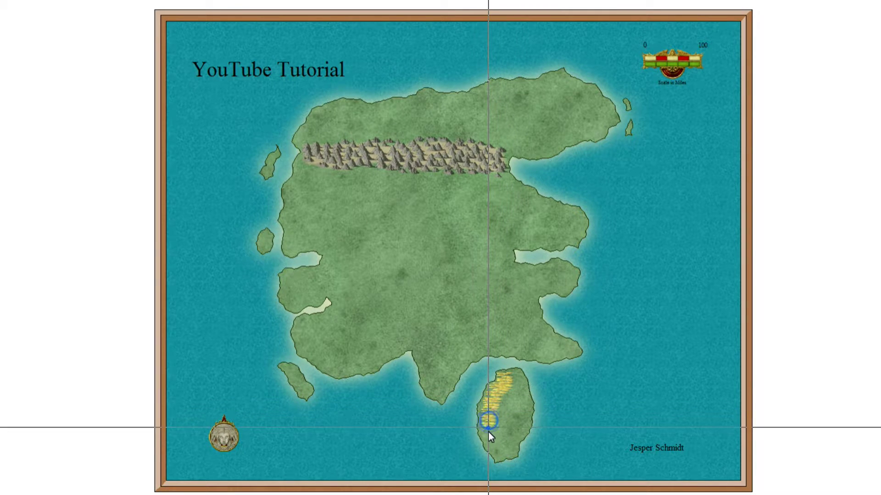
mouse_move(488, 431)
left_mouse_down()
mouse_move(505, 459)
mouse_move(521, 425)
mouse_move(516, 384)
mouse_move(497, 441)
mouse_move(507, 394)
mouse_move(515, 420)
mouse_move(505, 398)
mouse_move(489, 417)
mouse_move(498, 437)
mouse_move(509, 415)
mouse_move(502, 434)
mouse_move(513, 435)
mouse_move(522, 416)
mouse_move(503, 464)
left_mouse_up()
left_click(499, 460)
left_click(493, 442)
left_click(500, 415)
left_click(521, 417)
left_click(515, 430)
left_click(510, 431)
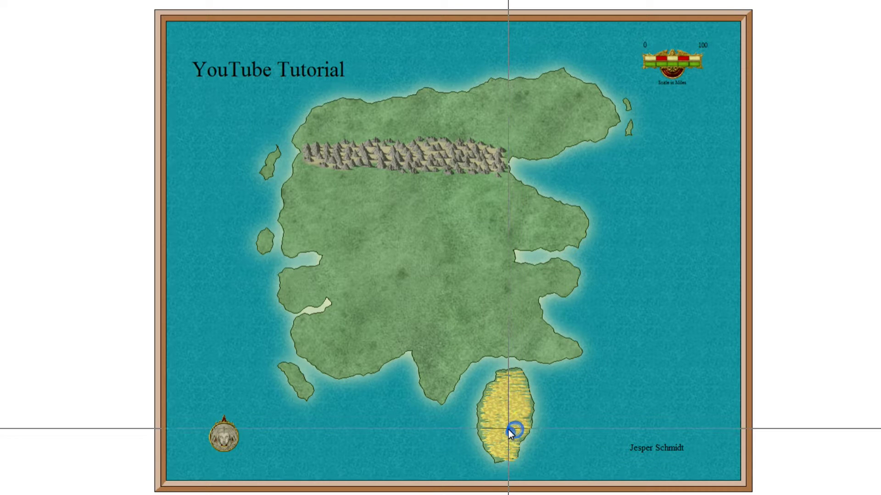
left_click(508, 429)
left_click(497, 401)
left_click(497, 397)
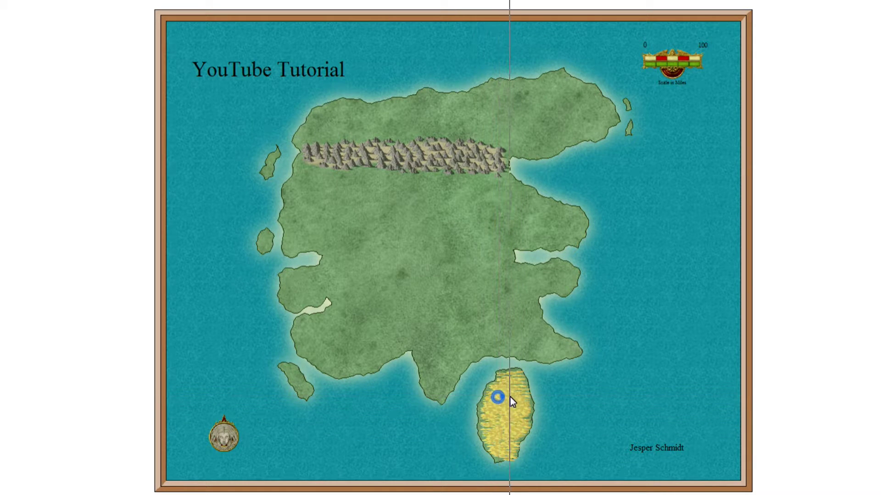
mouse_move(510, 397)
left_mouse_down()
mouse_move(494, 435)
mouse_move(491, 426)
mouse_move(509, 433)
mouse_move(520, 425)
mouse_move(500, 423)
left_mouse_up()
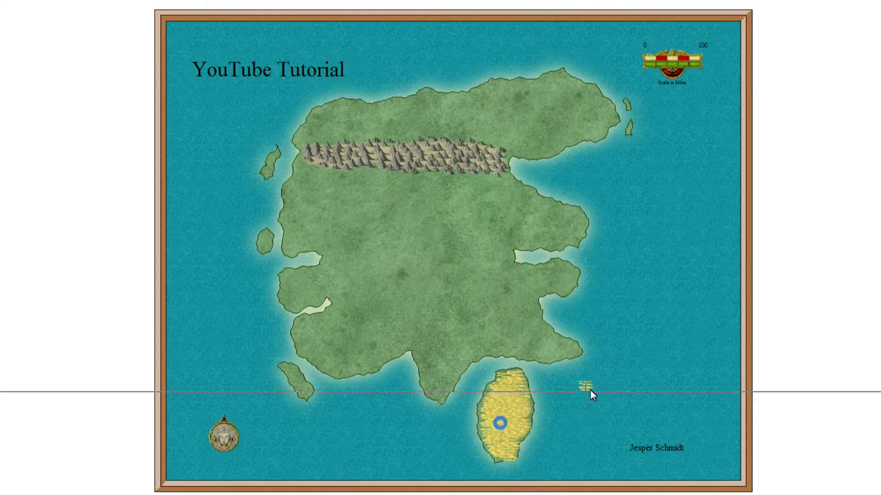
right_click(599, 387)
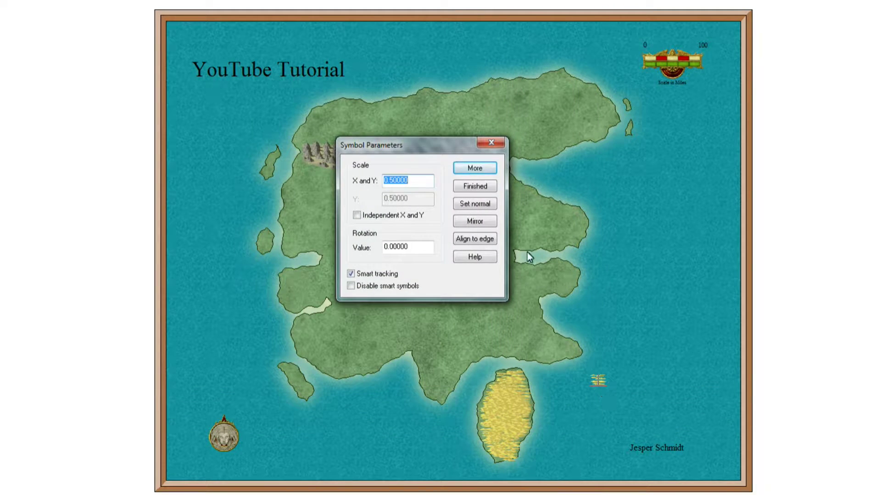
left_click(481, 188)
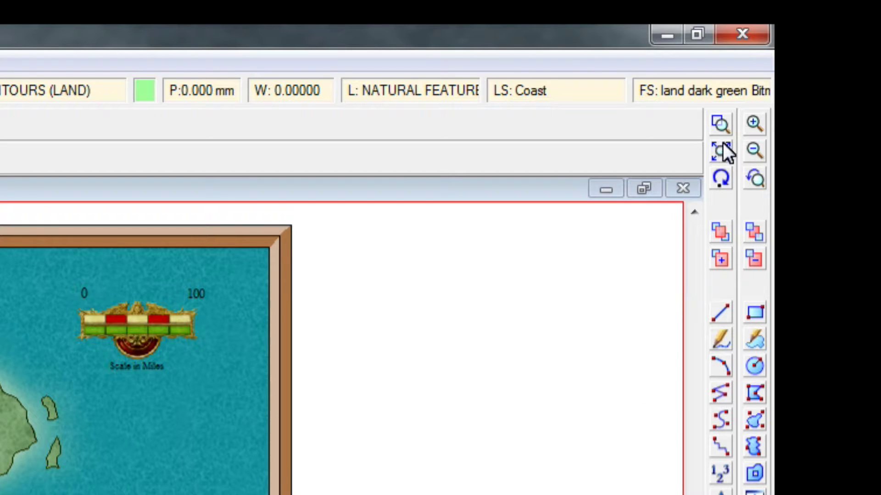
Load the CC3 Filled Mountains catalog and pick the snow-capped Mtns Large sc 01 symbol for the mainland's southwestern part.
left_click(722, 122)
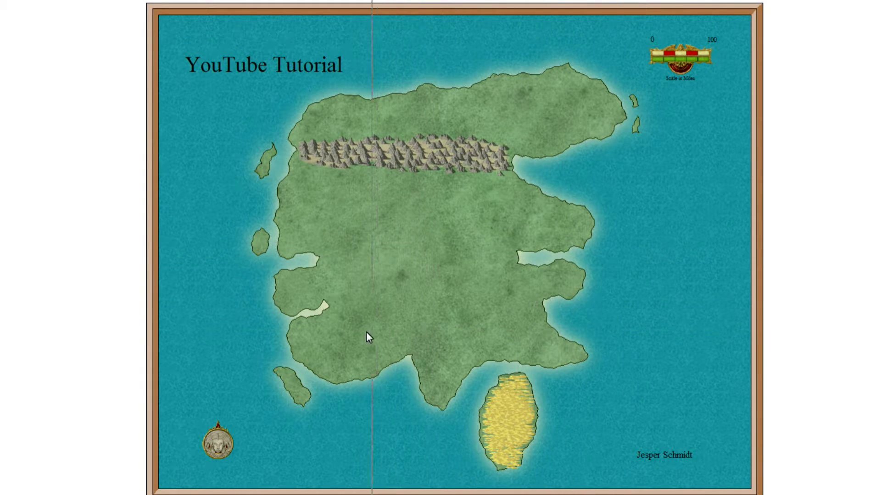
left_click(243, 301)
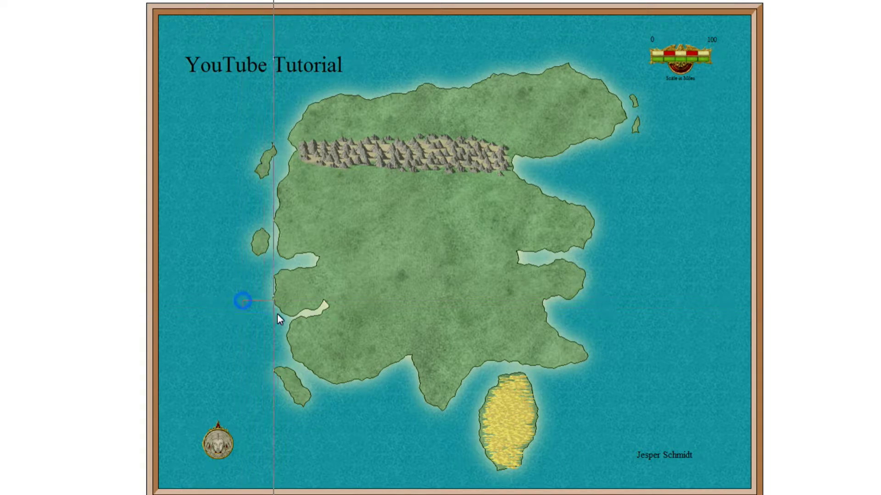
left_click(408, 414)
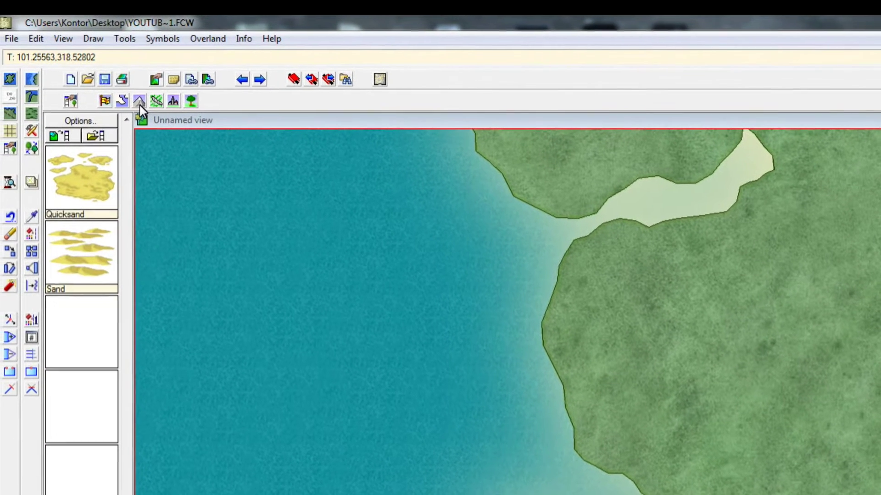
left_click(115, 86)
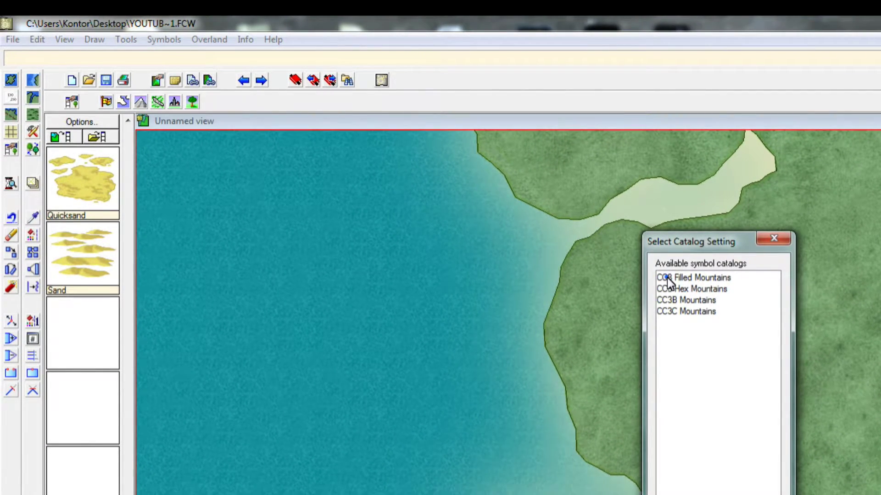
double_click(668, 277)
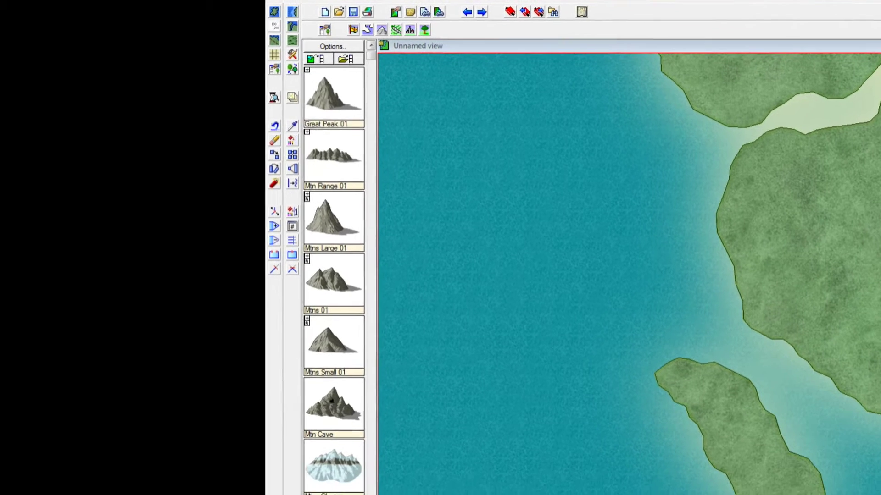
left_click(464, 494)
left_click(464, 494)
left_click(465, 494)
left_click(464, 494)
left_click(464, 494)
left_click(465, 494)
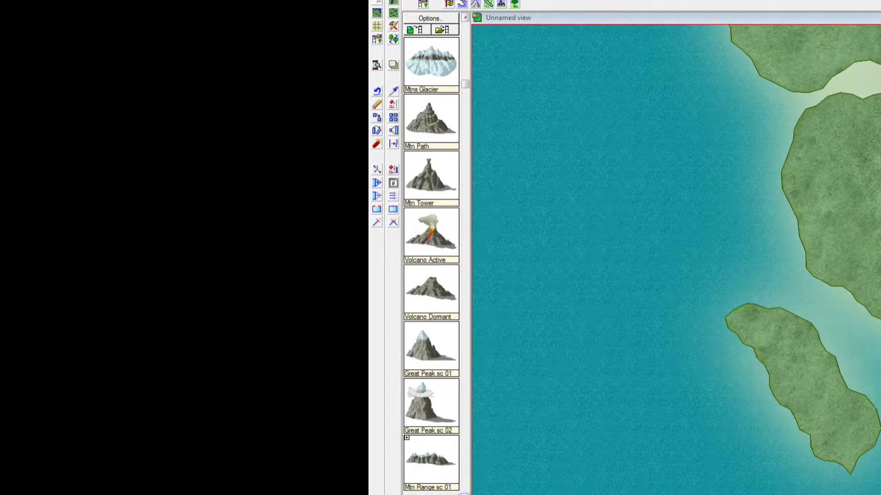
scroll(431, 262, "down", 1)
scroll(431, 261, "down", 1)
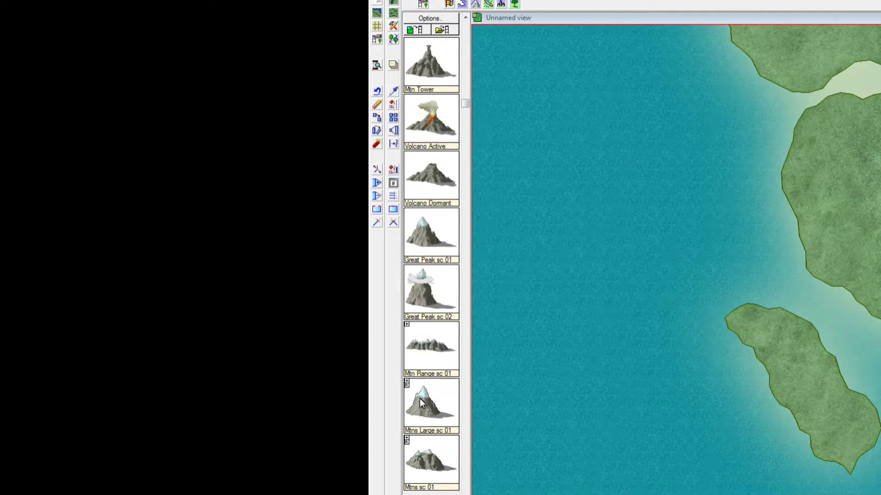
left_click(393, 400)
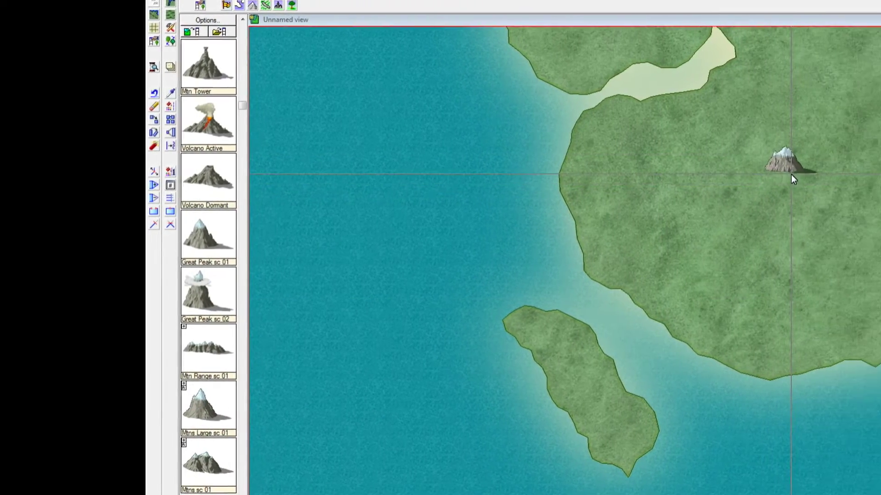
Place a chain of snow-capped mountains forming the northern and western arc of a ring on the southwestern mainland.
left_click(791, 174)
left_click(769, 179)
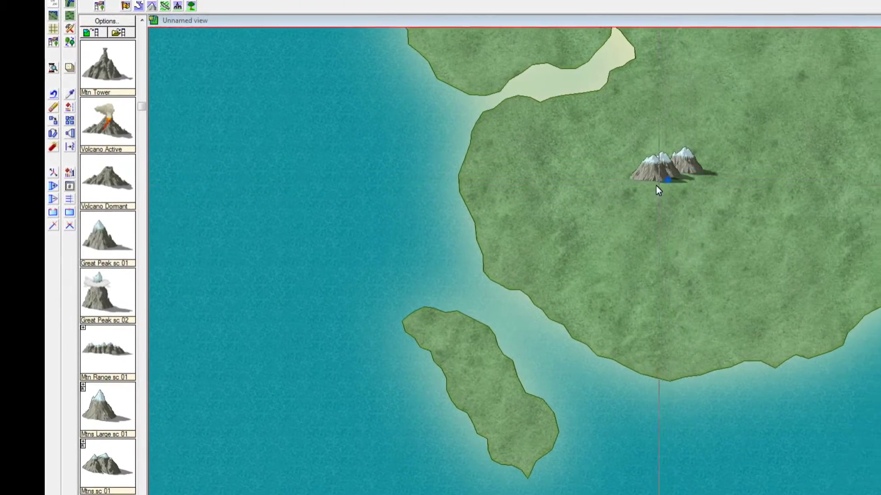
left_click(750, 185)
left_click(711, 188)
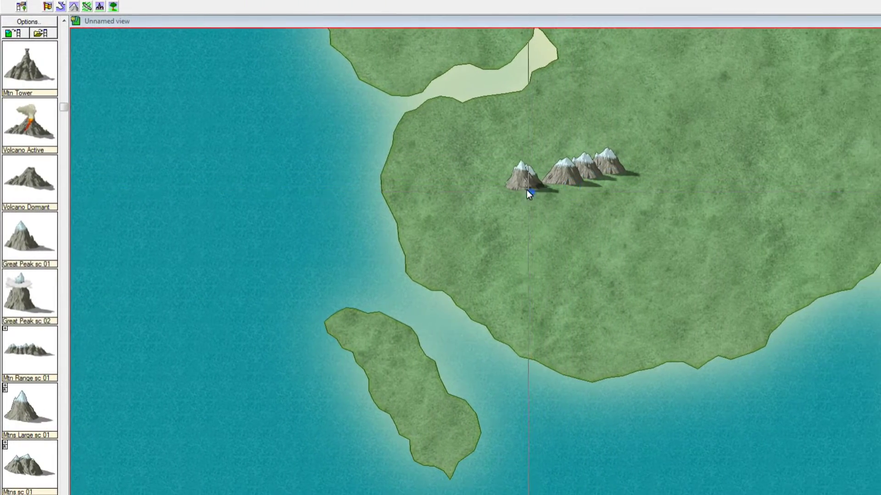
left_click(527, 190)
left_click(504, 199)
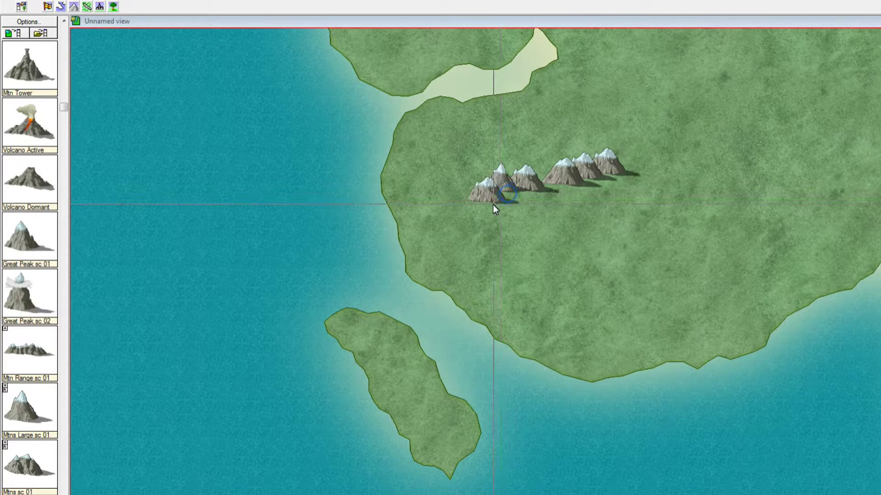
left_click(492, 205)
left_click(466, 213)
left_click(455, 232)
left_click(445, 246)
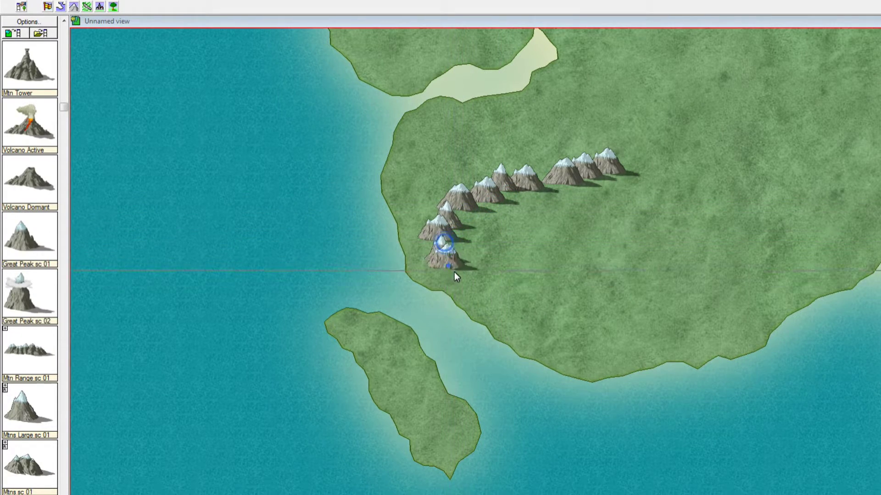
left_click(450, 269)
Extend the mountain chain around the ring's eastern side down to the southern coast and finish placing that symbol.
left_click(652, 182)
left_click(669, 191)
left_click(683, 202)
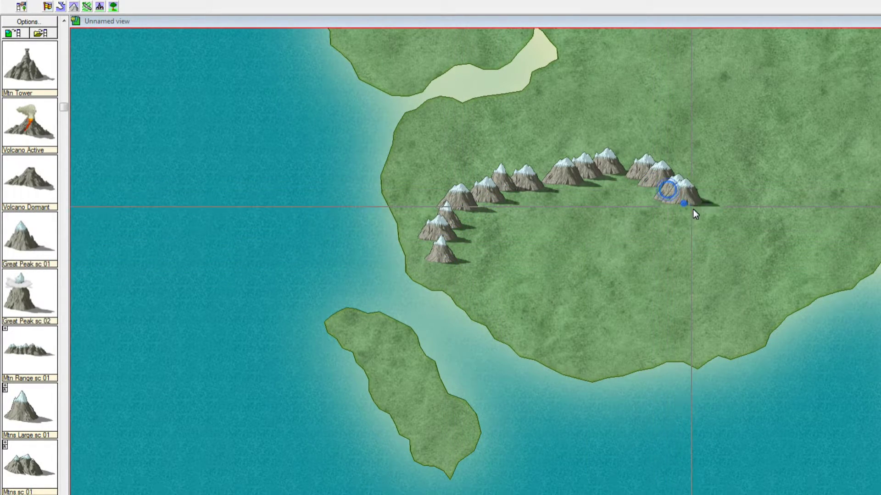
left_click(703, 214)
left_click(713, 232)
left_click(721, 256)
left_click(722, 294)
left_click(712, 306)
left_click(727, 314)
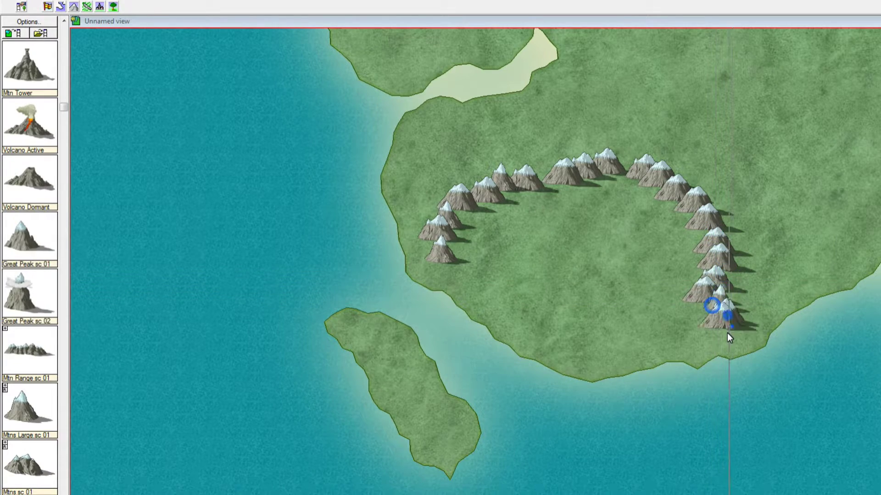
left_click(733, 328)
left_click(717, 333)
left_click(695, 341)
left_click(699, 352)
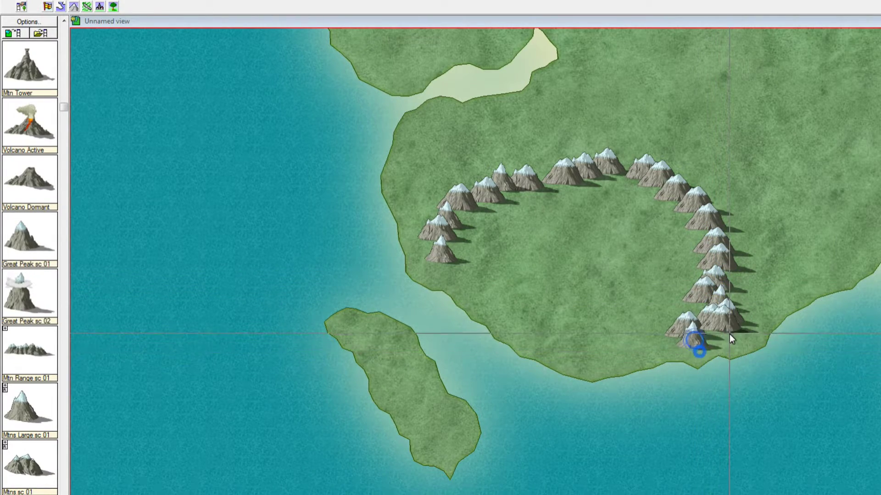
right_click(278, 312)
left_click(553, 207)
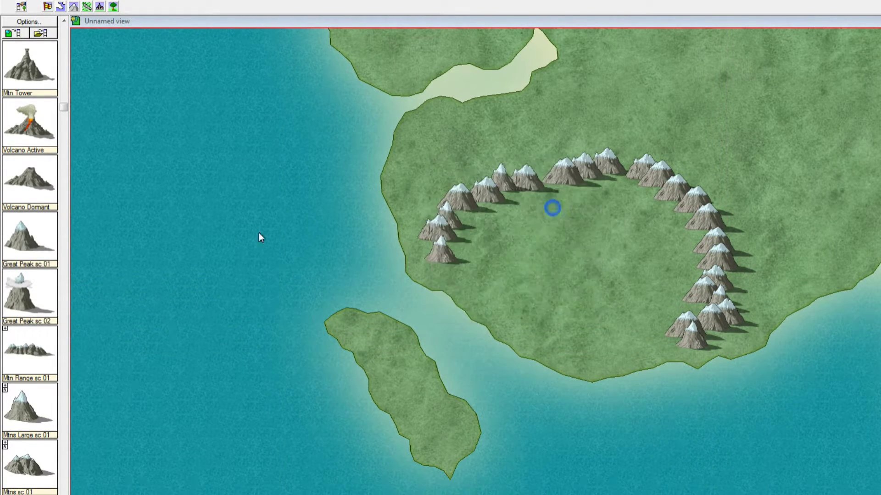
Place eight Great Peak sc 01 symbols scattered inside the mountain ring.
left_click(41, 234)
left_click(574, 225)
left_click(553, 250)
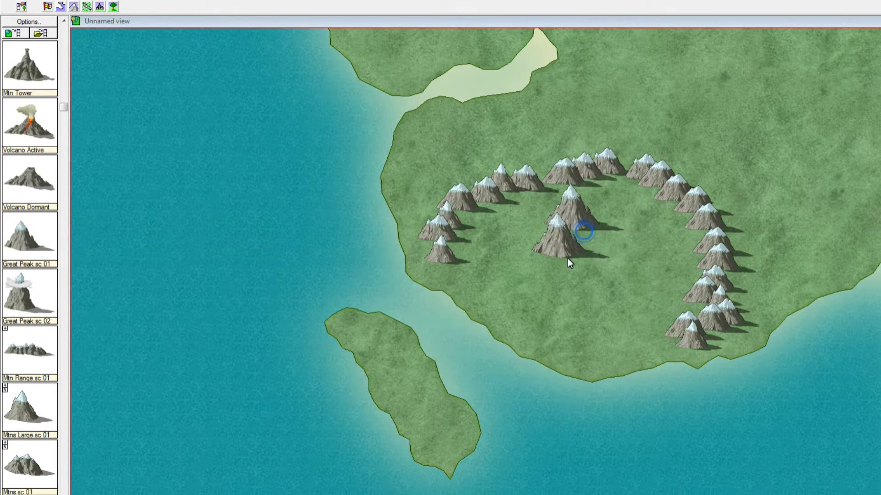
left_click(505, 245)
left_click(502, 268)
left_click(511, 277)
left_click(569, 302)
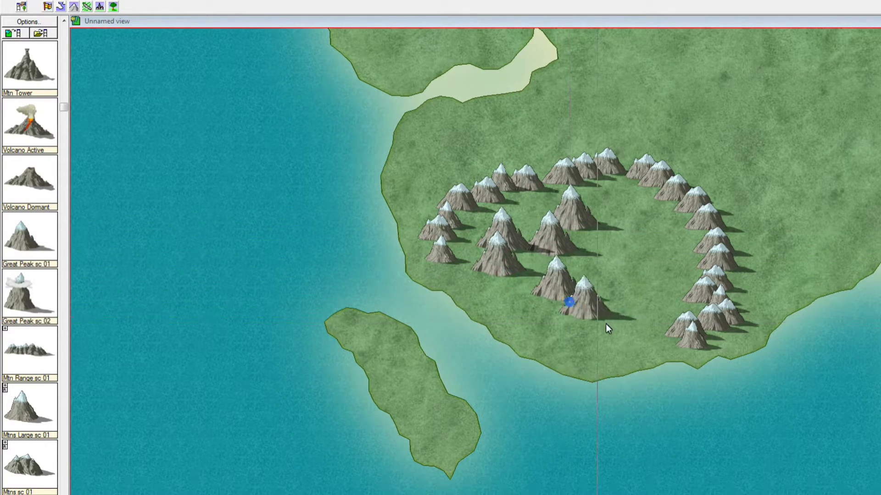
left_click(641, 232)
left_click(659, 256)
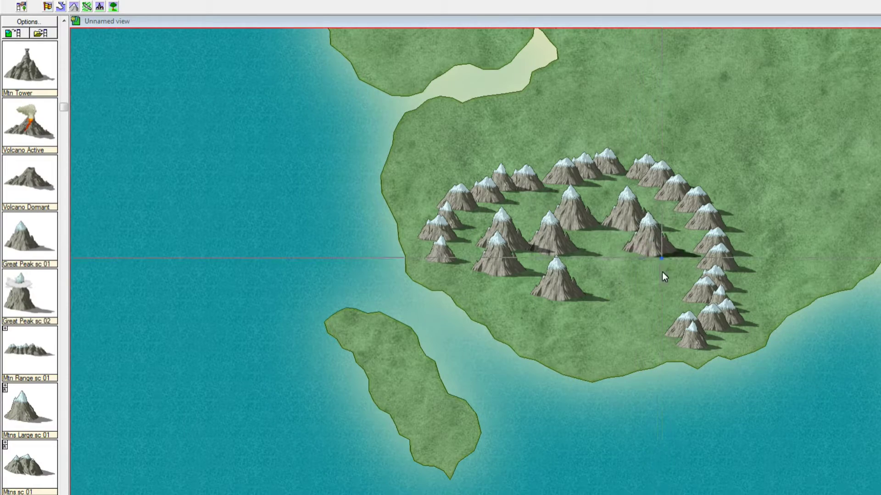
left_click(661, 283)
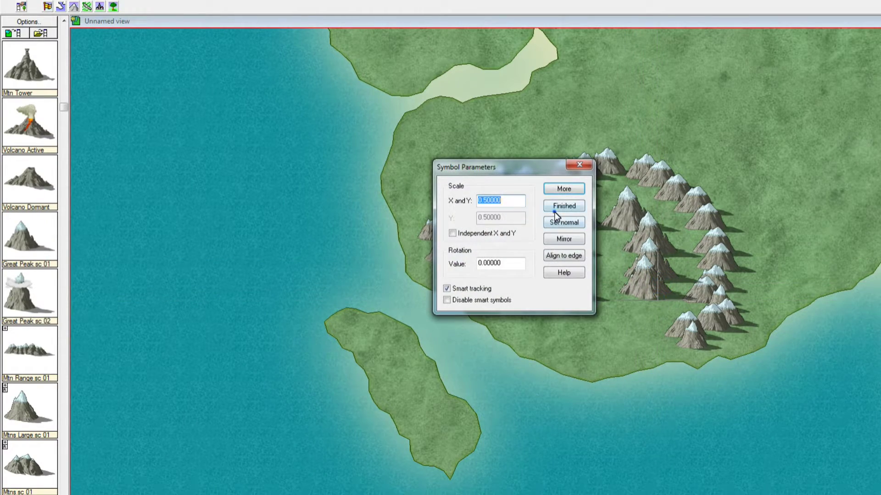
Place two cloud-ringed Great Peak sc 02 symbols, one below the other, in the middle of the mountain ring.
left_click(29, 296)
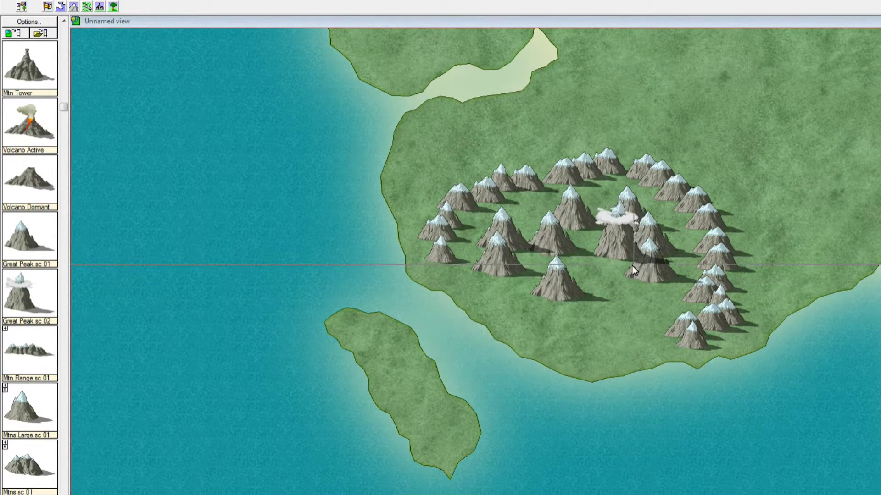
left_click(613, 253)
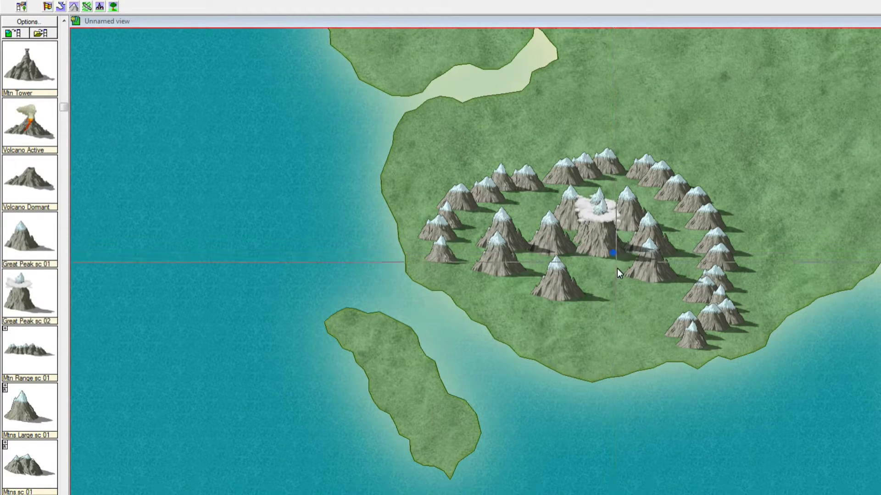
left_click(615, 282)
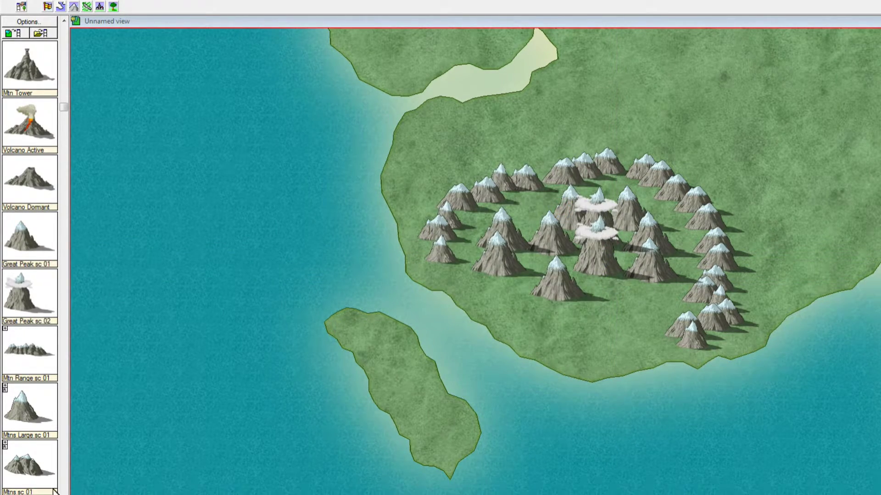
Place Mtns Small sc 01 symbols across the southwestern part of the mountain ring, down towards the coast.
scroll(28, 426, "down", 1)
scroll(29, 426, "down", 1)
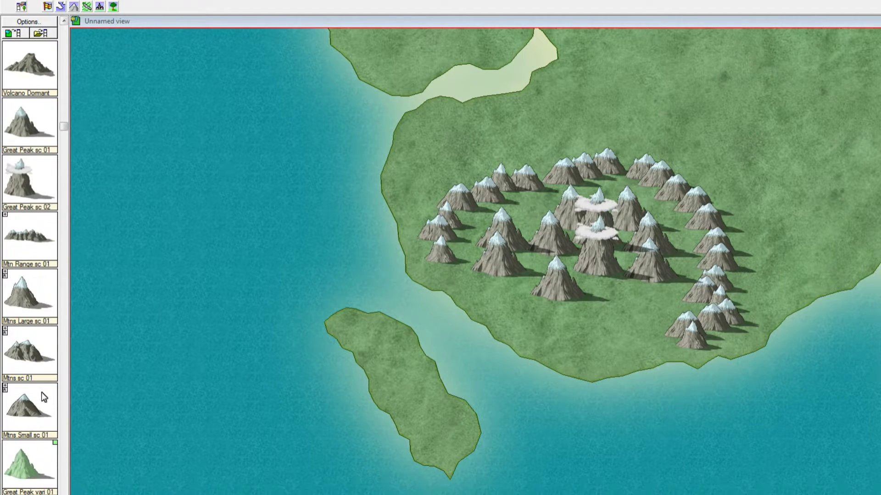
left_click(28, 399)
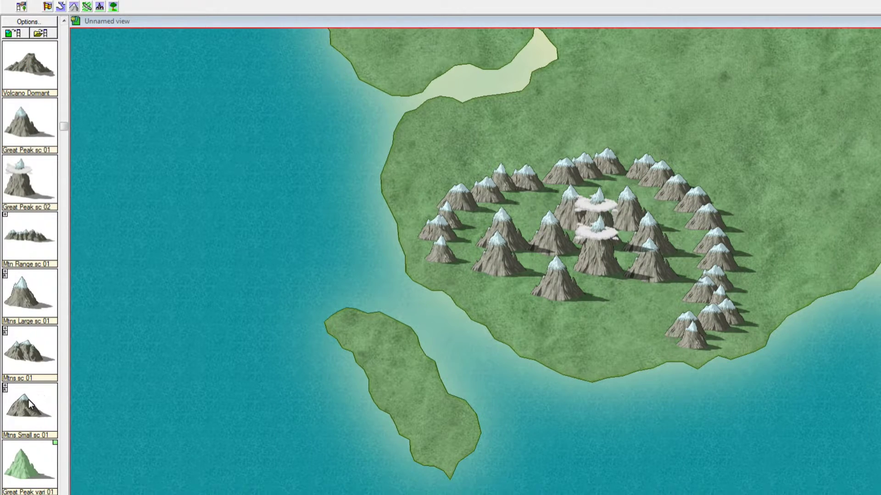
left_click(506, 295)
left_click(467, 287)
left_click(476, 306)
left_click(512, 308)
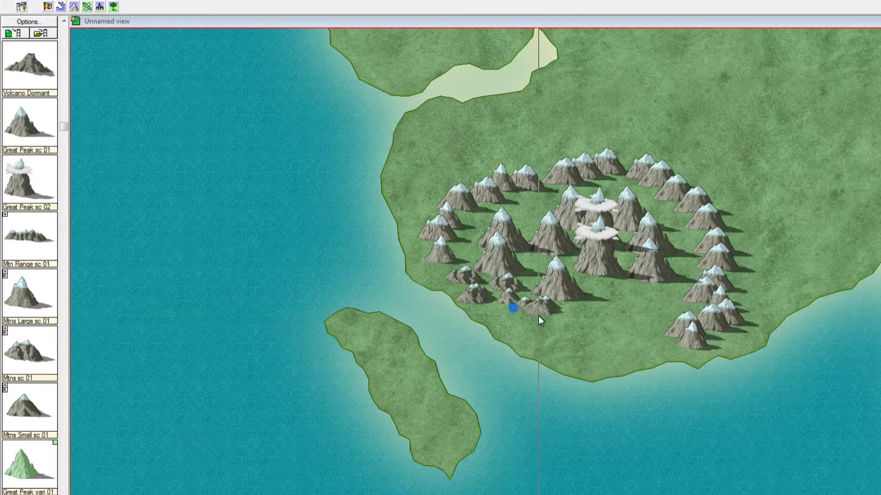
left_click(540, 320)
left_click(529, 331)
left_click(528, 332)
left_click(496, 319)
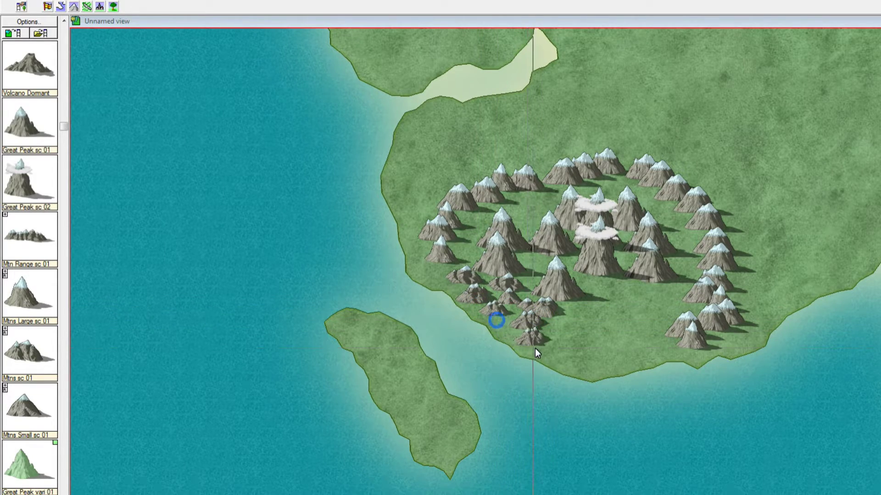
left_click(540, 348)
Fill the ring's southern gap up to the eastern chain with small mountains and add a small group inside its northwestern part.
left_click(585, 343)
left_click(579, 353)
left_click(589, 369)
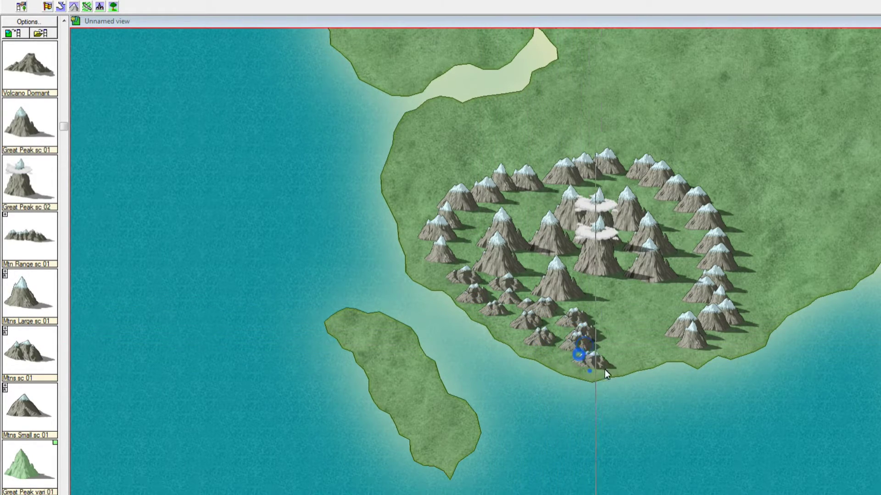
left_click(606, 295)
left_click(633, 306)
left_click(598, 313)
left_click(613, 319)
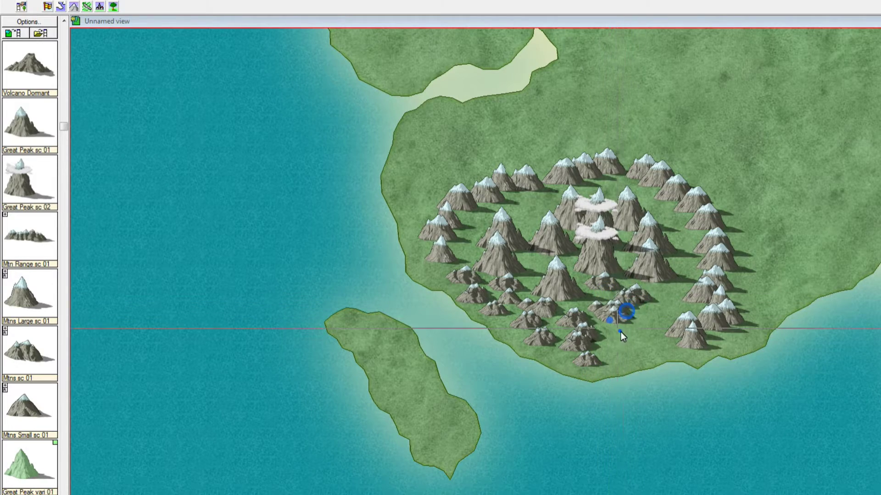
left_click(617, 327)
left_click(625, 354)
left_click(615, 362)
left_click(666, 289)
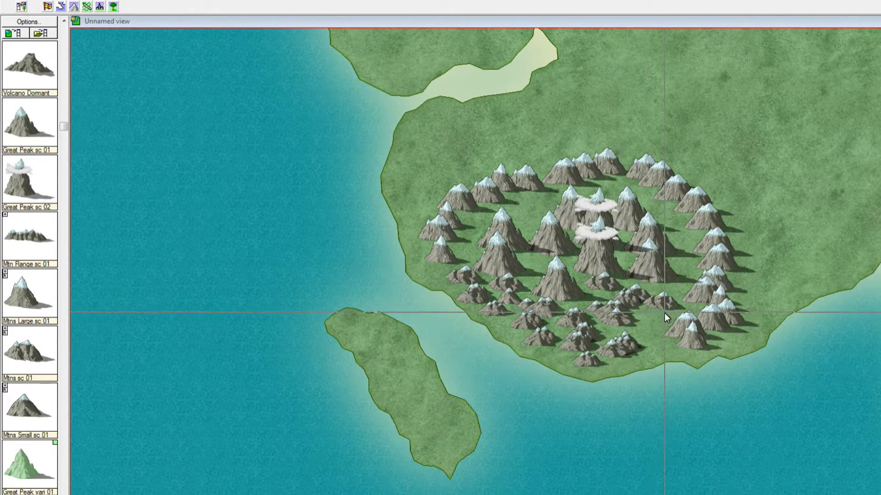
left_click(665, 295)
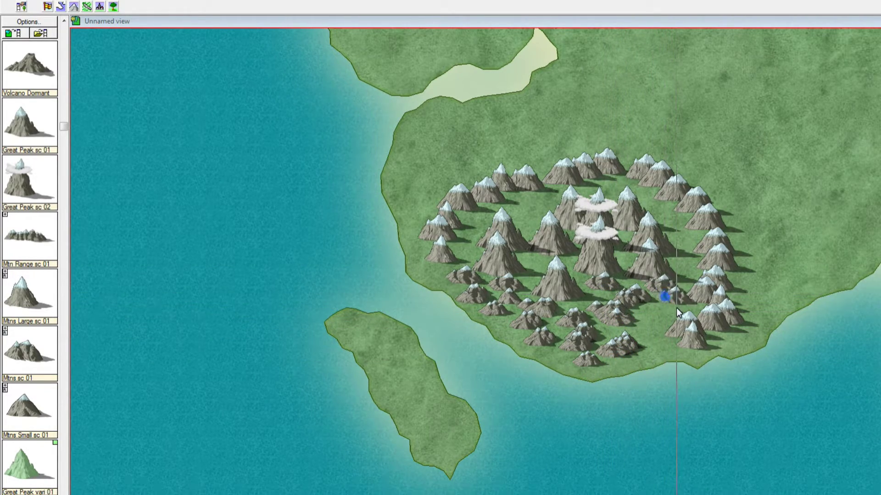
left_click(676, 309)
left_click(660, 324)
left_click(648, 337)
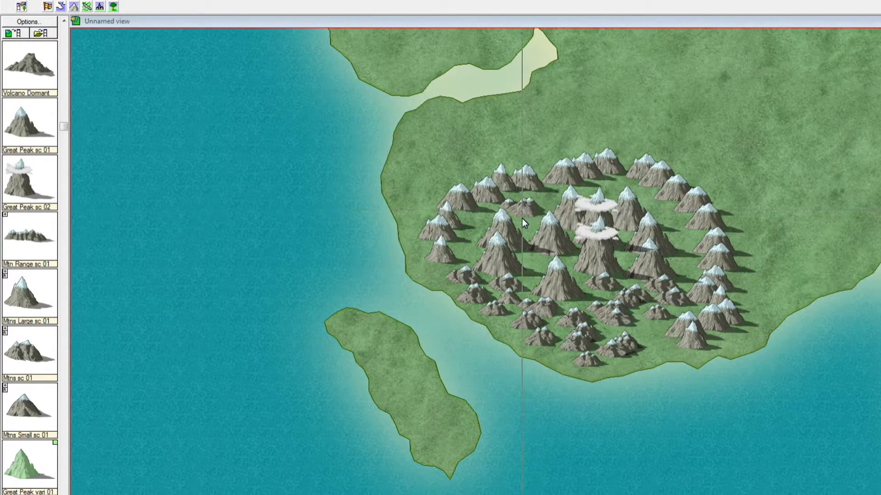
right_click(427, 200)
left_click(569, 207)
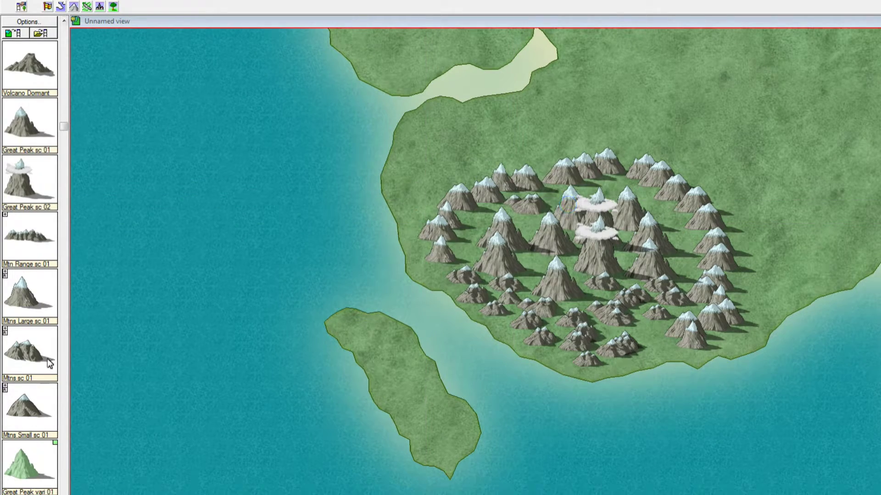
Place a row of small mountains outside the ring along its western and northern sides.
left_click(419, 216)
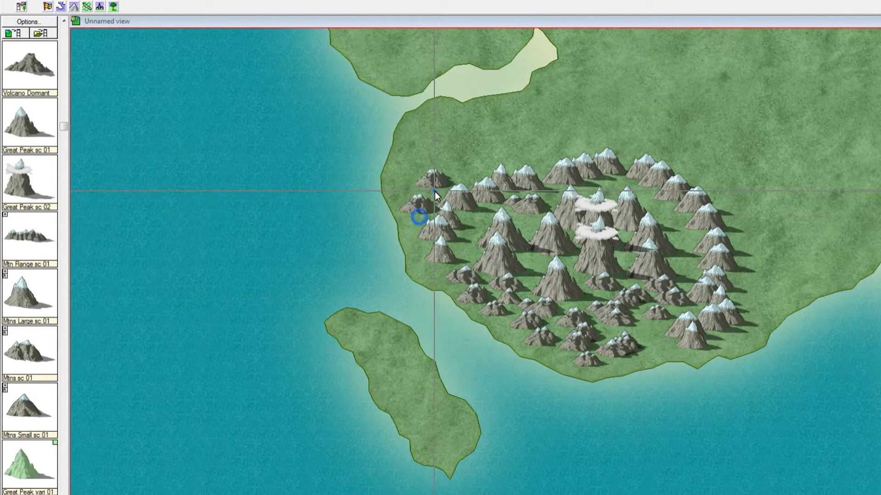
left_click(435, 191)
left_click(464, 174)
left_click(517, 161)
left_click(582, 150)
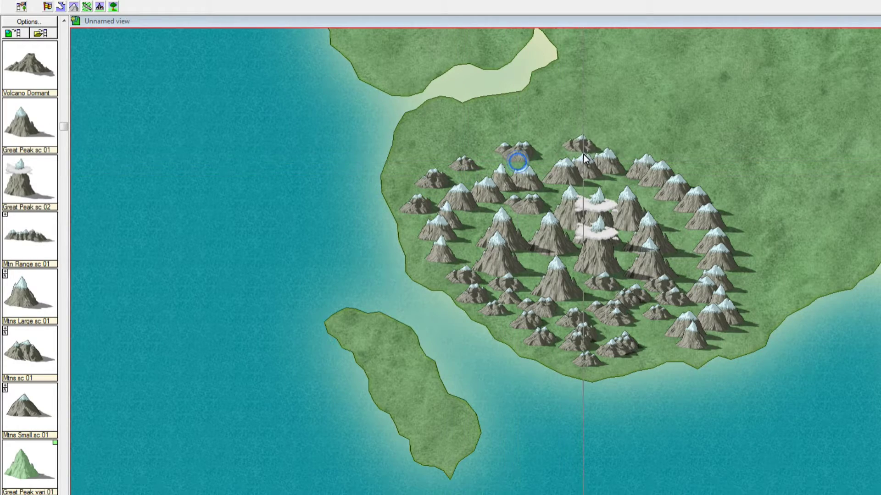
left_click(632, 153)
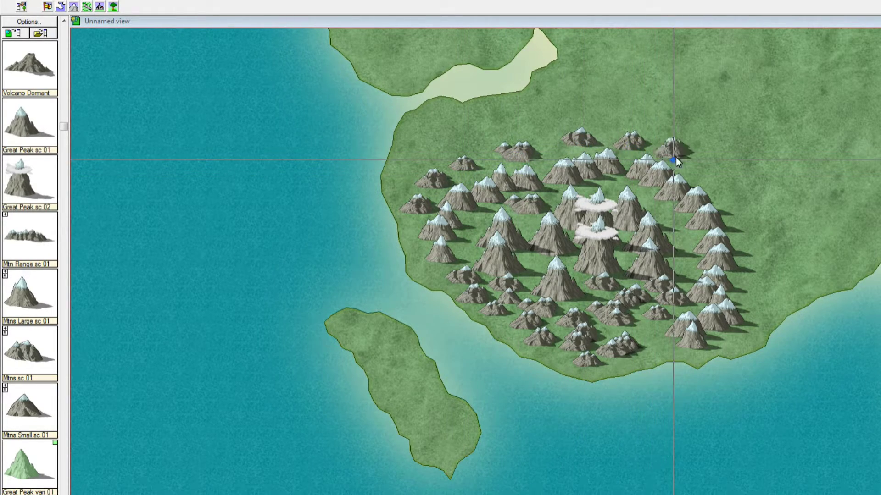
left_click(675, 159)
Scatter small mountains outside the ring's northeastern and eastern sides, down to the southeastern coast.
left_click(721, 143)
left_click(705, 158)
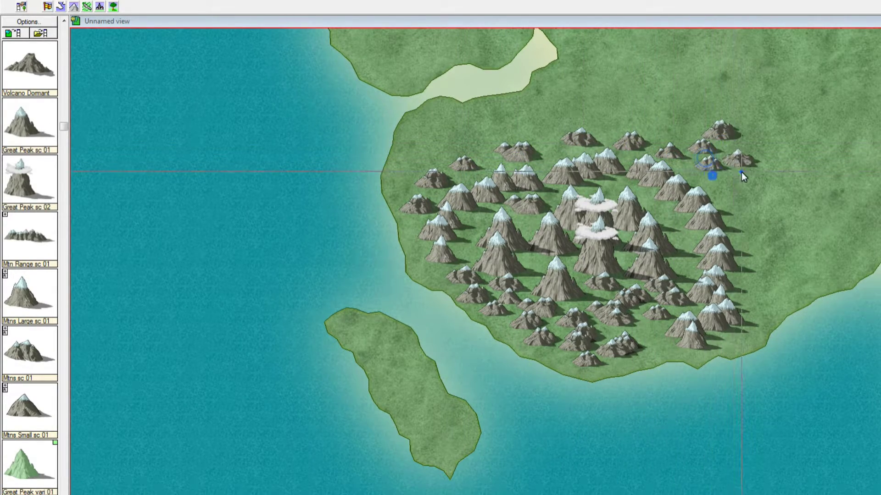
left_click(766, 220)
left_click(774, 235)
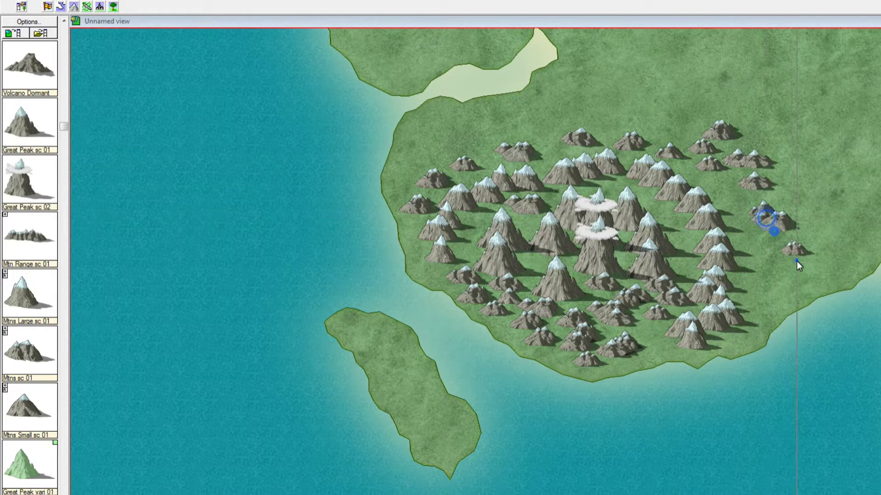
left_click(796, 261)
left_click(790, 283)
left_click(782, 295)
left_click(770, 312)
left_click(763, 323)
left_click(760, 273)
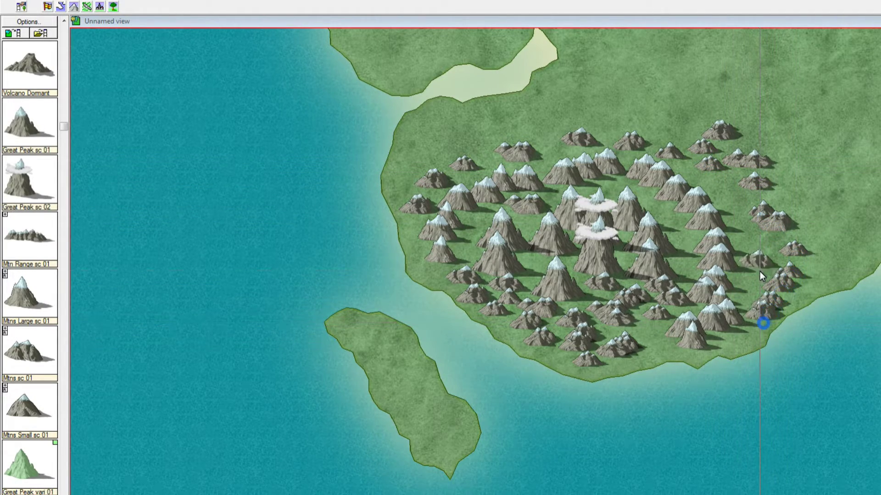
left_click(754, 244)
left_click(727, 196)
left_click(733, 210)
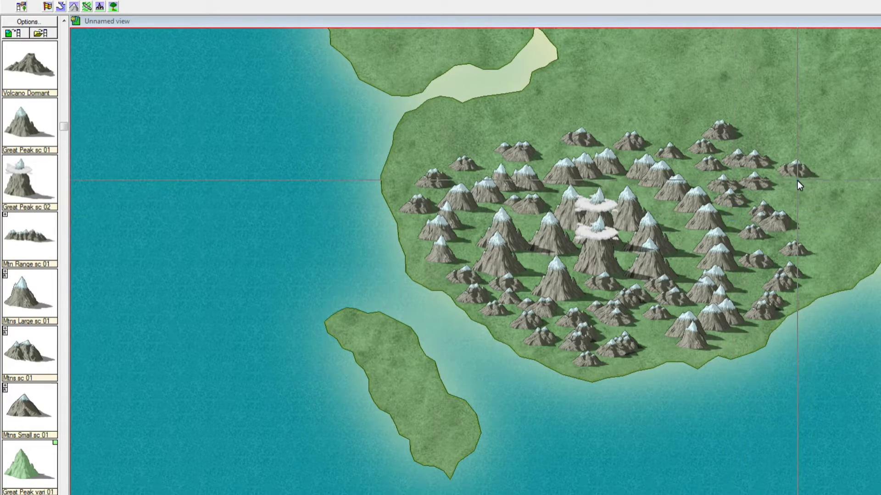
Add a further outer row of small mountains on the far eastern side, curving down to the coast.
left_click(790, 200)
left_click(806, 217)
left_click(817, 234)
left_click(827, 249)
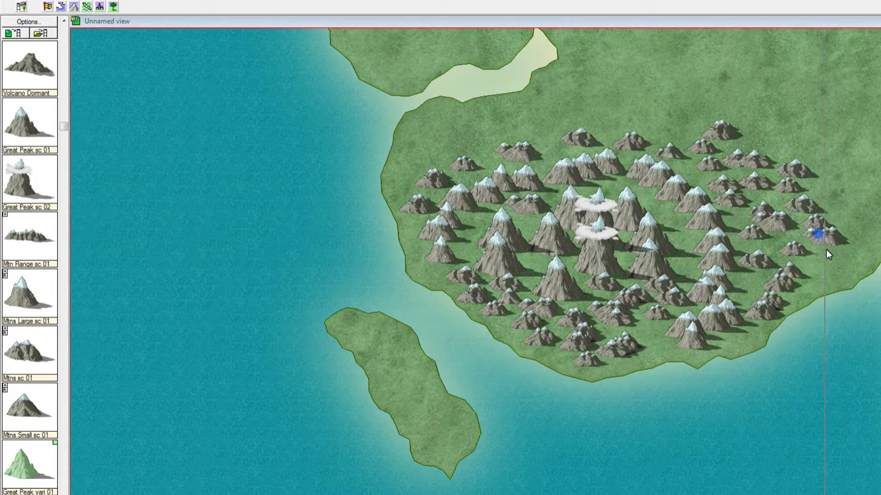
left_click(823, 285)
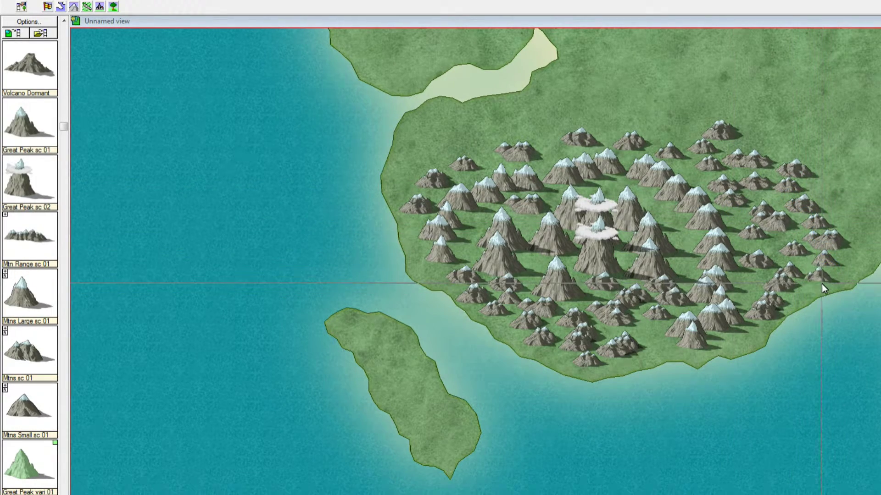
Place small mountains along the whole length of the southwestern island and finish placing that symbol.
left_click(352, 329)
left_click(369, 351)
left_click(396, 356)
left_click(391, 370)
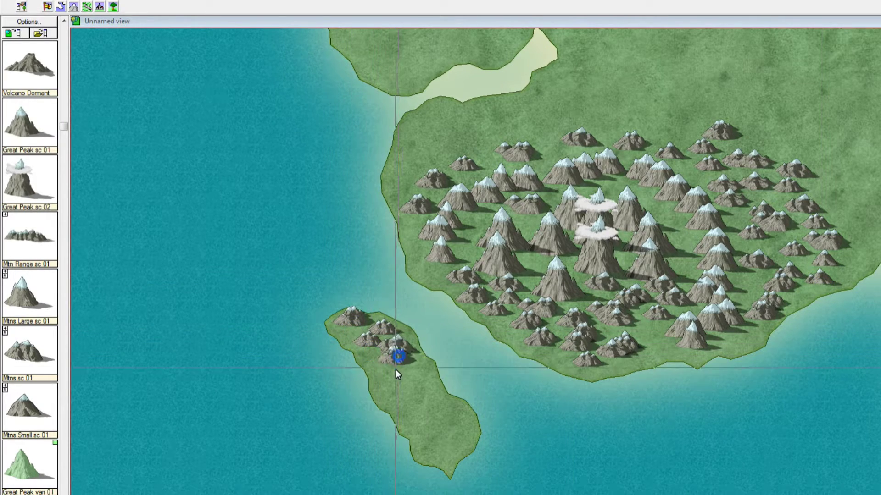
left_click(402, 383)
left_click(403, 388)
left_click(424, 400)
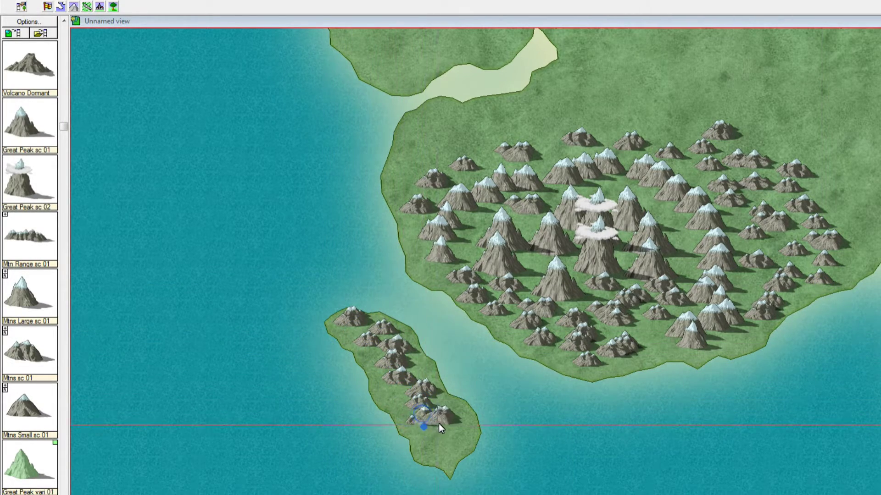
left_click(440, 425)
left_click(444, 445)
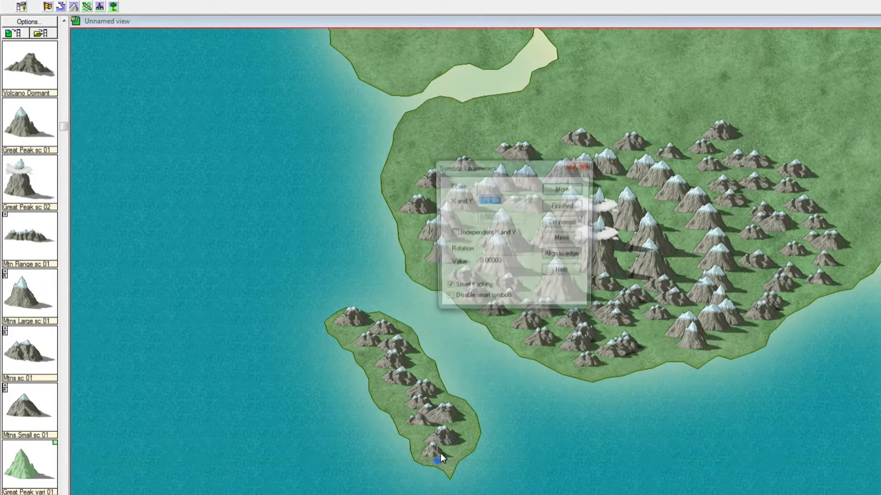
left_click(564, 206)
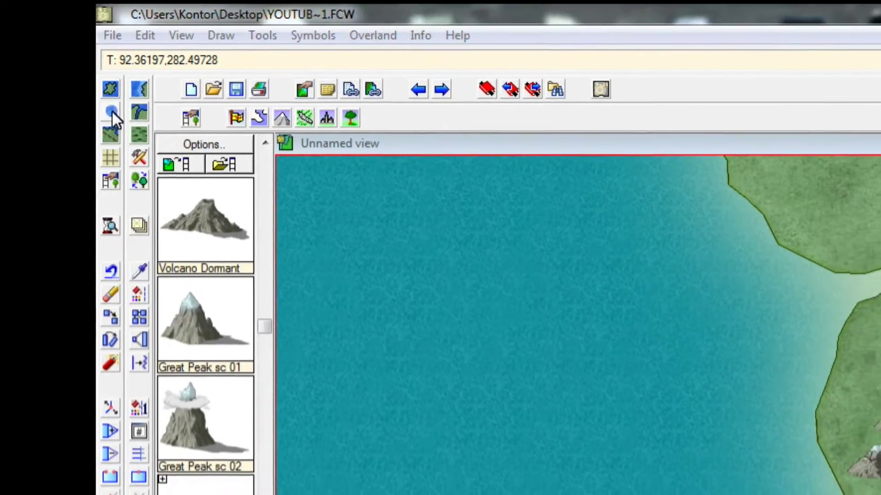
Start a Contour, Default 05 area around the mainland mountains, tracing their northern edge from the northeast to the west.
left_click(161, 134)
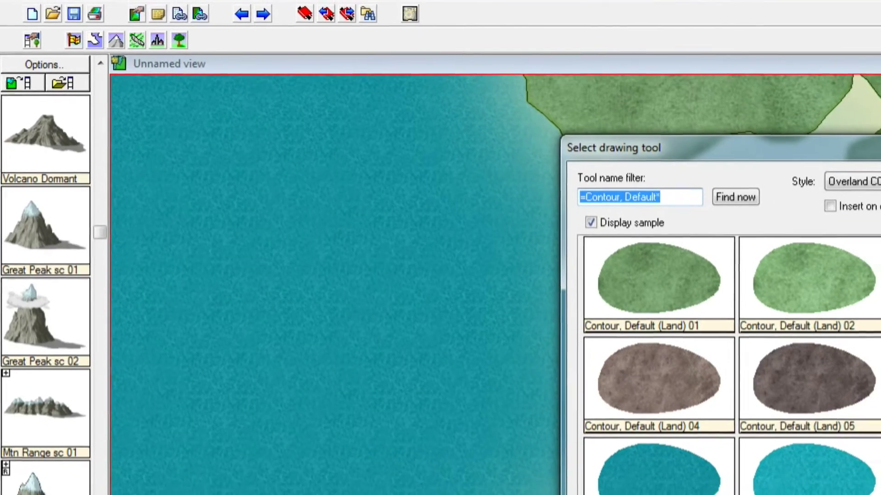
scroll(785, 390, "down", 1)
scroll(679, 344, "down", 2)
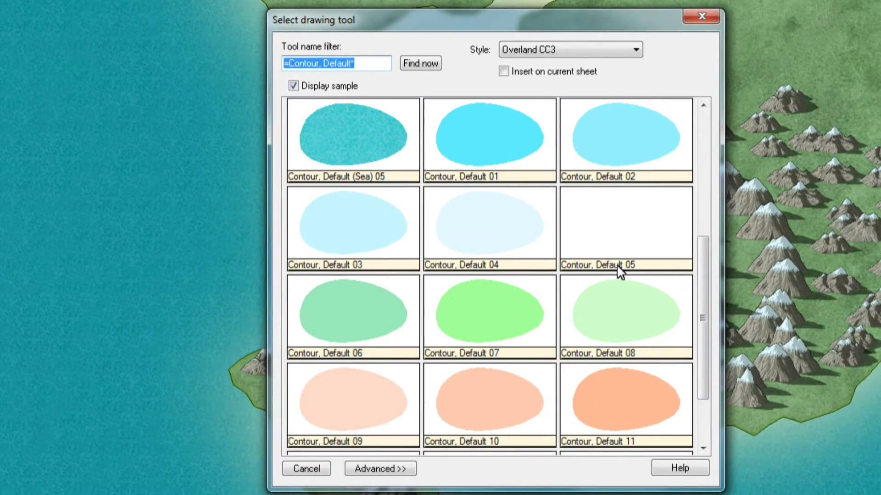
left_click(621, 228)
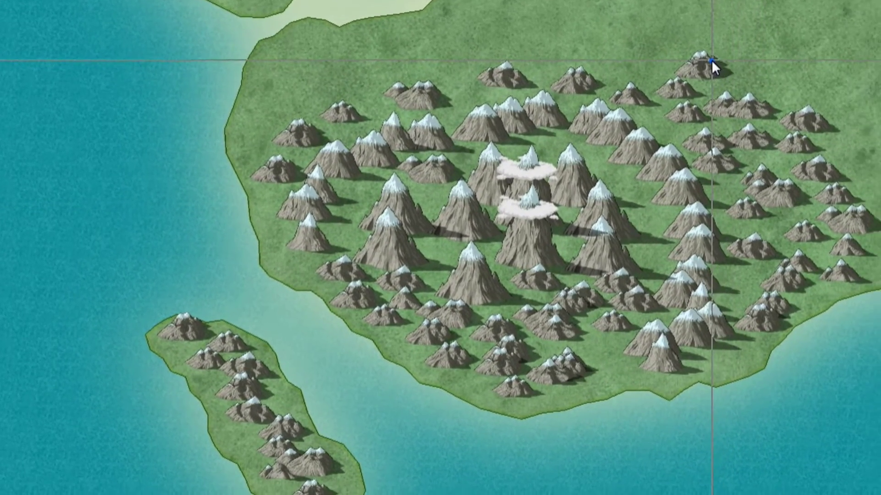
left_click(750, 80)
left_click(727, 87)
left_click(703, 106)
left_click(591, 77)
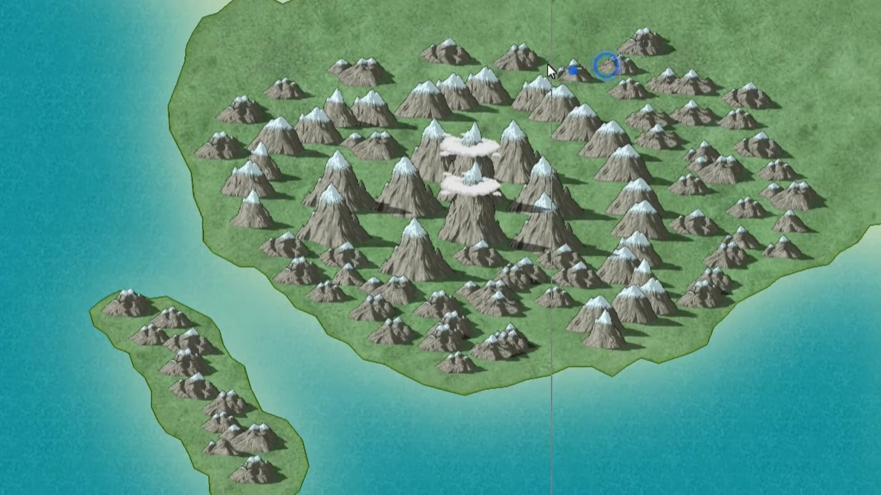
left_click(560, 68)
left_click(531, 60)
left_click(485, 61)
left_click(459, 53)
left_click(418, 73)
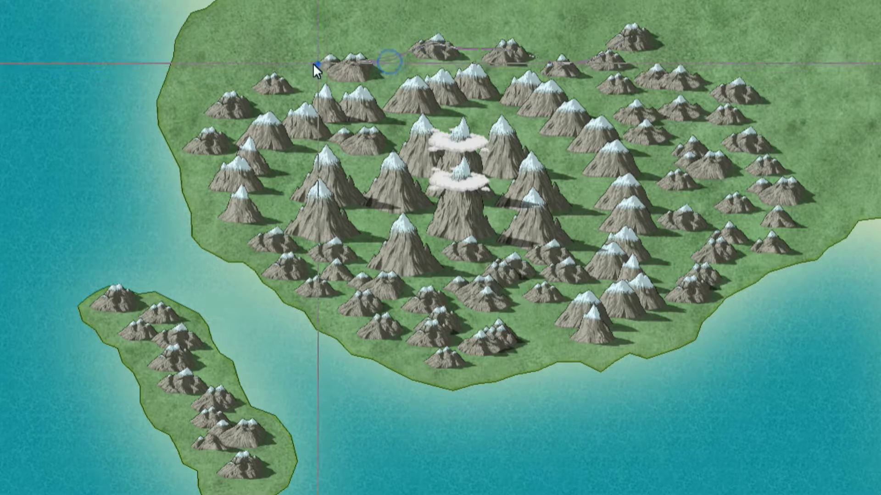
left_click(287, 69)
left_click(242, 97)
left_click(211, 146)
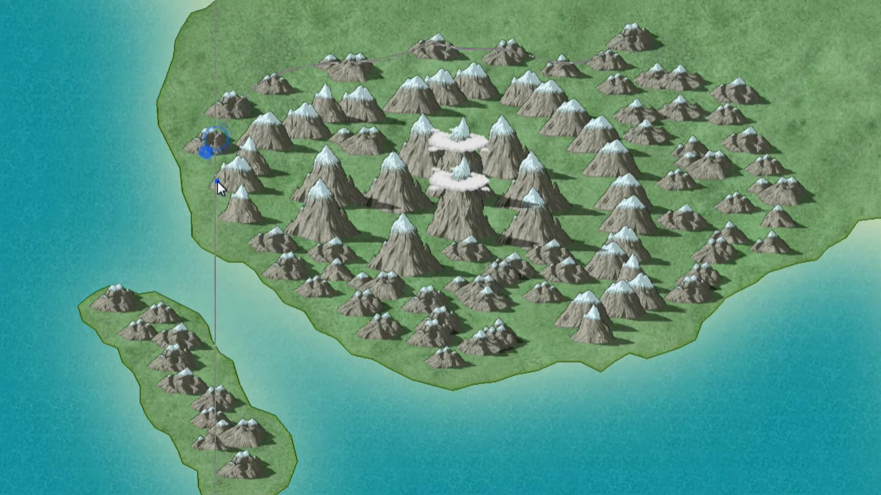
Continue the contour outline down the western side and along the southern edge of the mainland mountains.
left_click(218, 188)
left_click(220, 216)
left_click(250, 233)
left_click(266, 257)
left_click(317, 308)
left_click(350, 326)
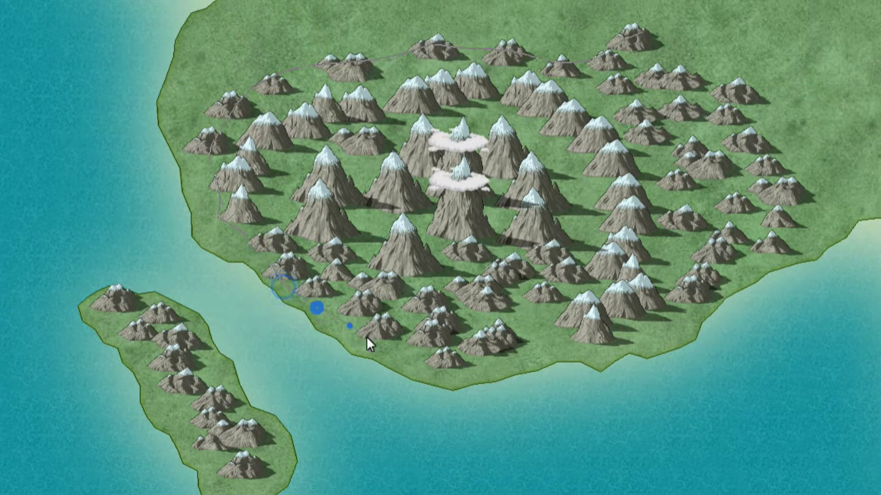
left_click(388, 344)
left_click(454, 360)
left_click(519, 341)
left_click(597, 309)
left_click(620, 329)
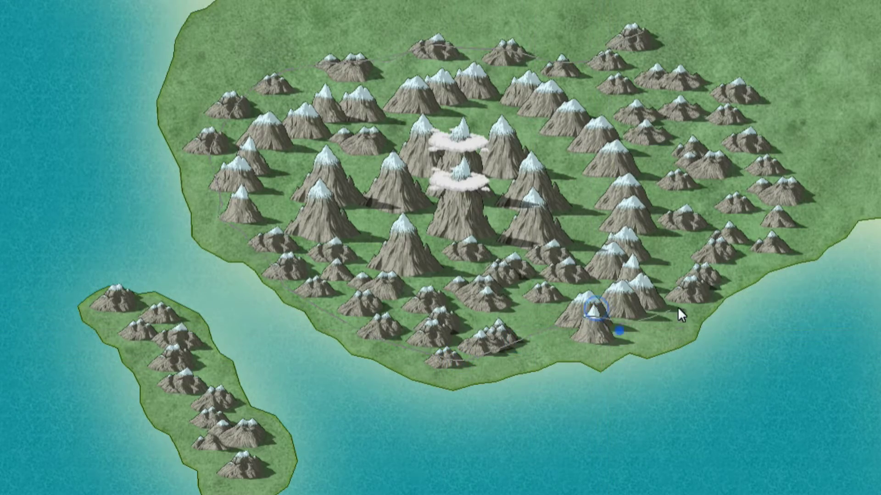
Trace the contour outline up the eastern side of the mainland mountains and close it in the northeast.
left_click(678, 307)
left_click(714, 291)
left_click(730, 274)
left_click(736, 252)
left_click(766, 240)
left_click(789, 233)
left_click(806, 193)
left_click(786, 161)
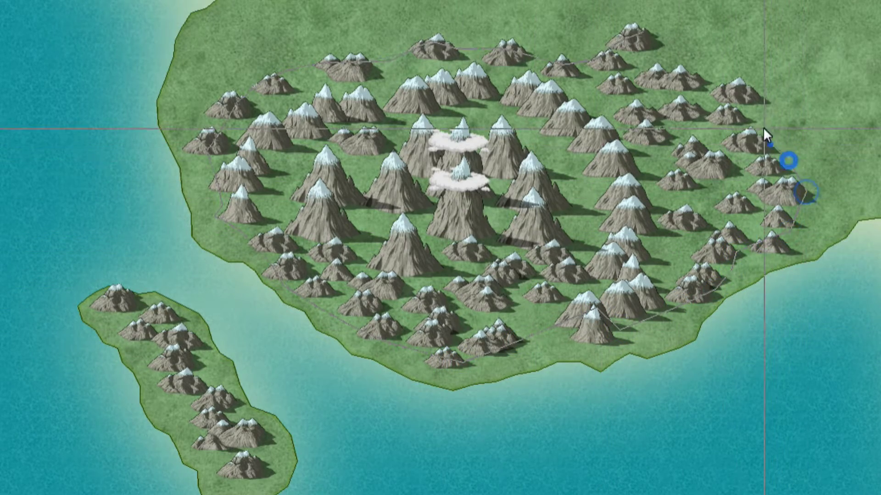
left_click(761, 124)
left_click(743, 86)
left_click(705, 69)
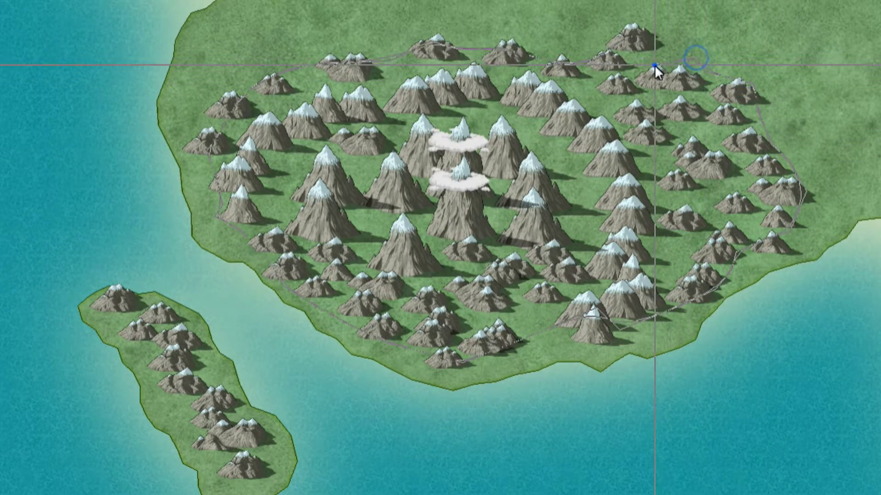
left_click(654, 46)
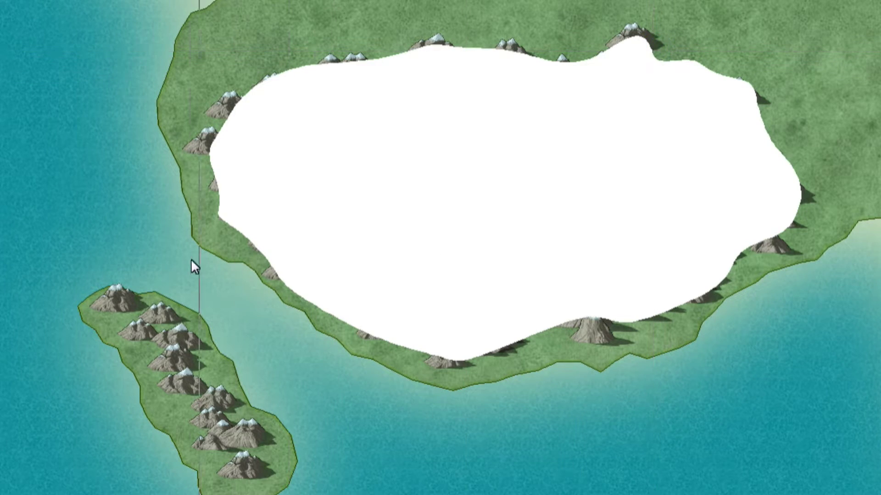
Outline a white contour area on the southwestern island, tracing down the western side of its mountains from the northern tip.
left_click(104, 306)
left_click(129, 335)
left_click(150, 366)
left_click(169, 398)
left_click(188, 431)
left_click(200, 459)
left_click(211, 476)
Trace the island contour around the southern mountains and back up the eastern side, closing it at the northern tip.
left_click(235, 487)
left_click(265, 469)
left_click(269, 442)
mouse_move(268, 441)
left_mouse_down()
mouse_move(204, 385)
mouse_move(181, 324)
mouse_move(140, 299)
left_mouse_up()
left_click(130, 292)
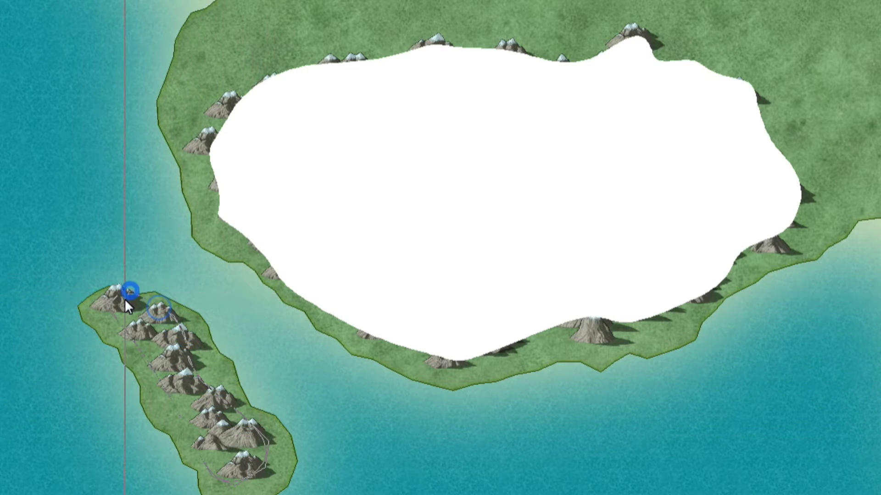
right_click(123, 299)
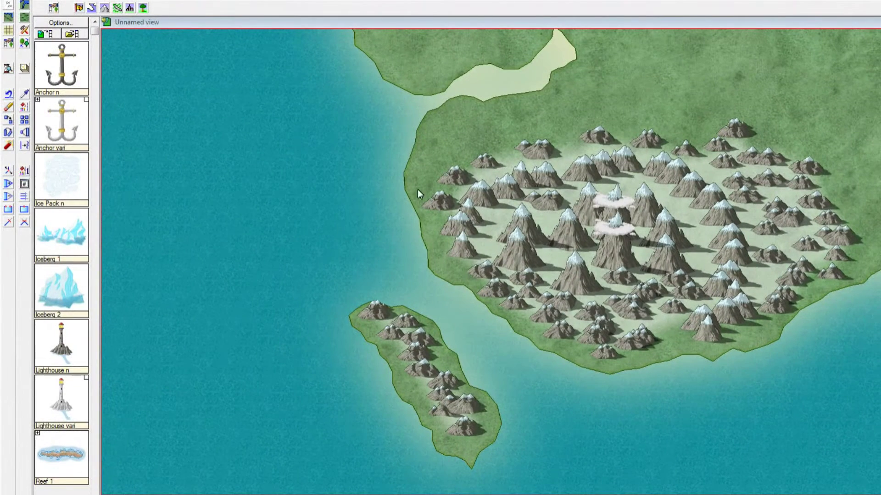
Place overlapping Ice Pack n symbols in the sea west of the mainland, working south toward the island.
left_click(66, 186)
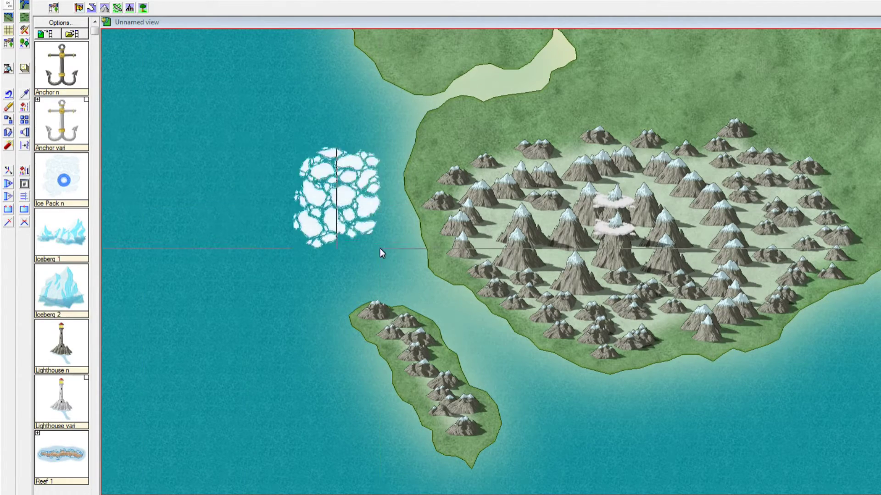
left_click(332, 252)
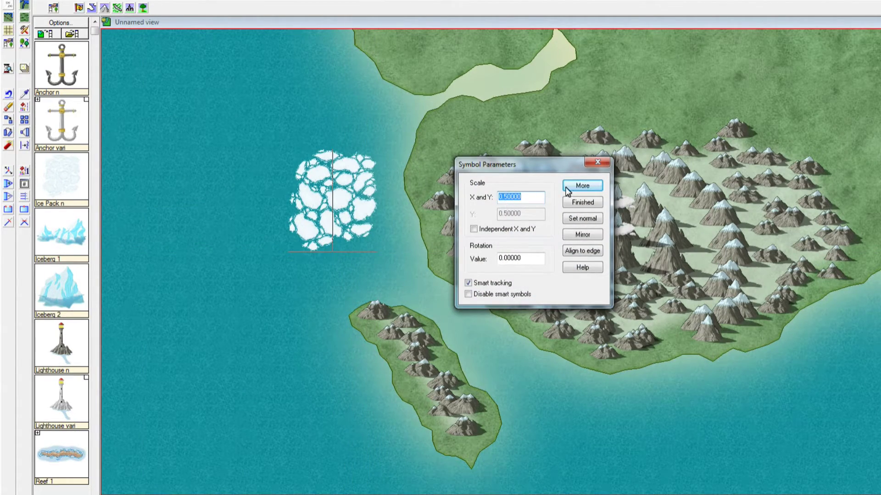
type("1")
key("Return")
left_click(310, 257)
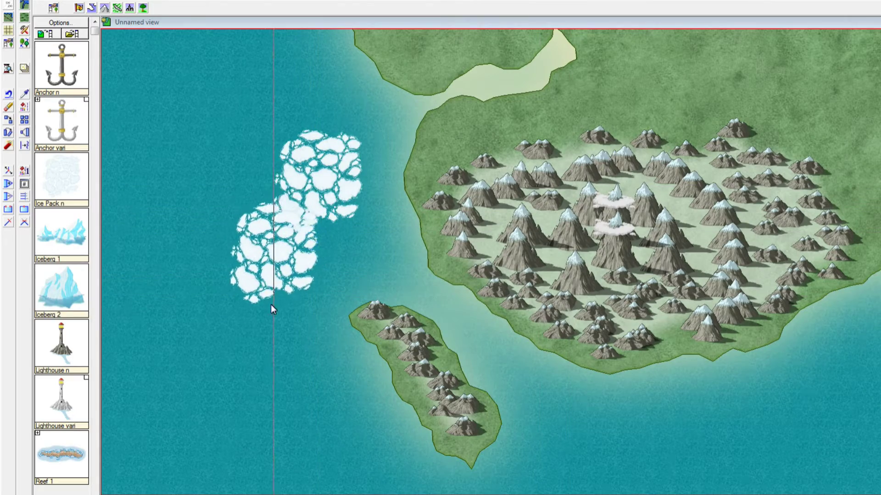
left_click(236, 263)
left_click(296, 289)
left_click(256, 330)
left_click(279, 370)
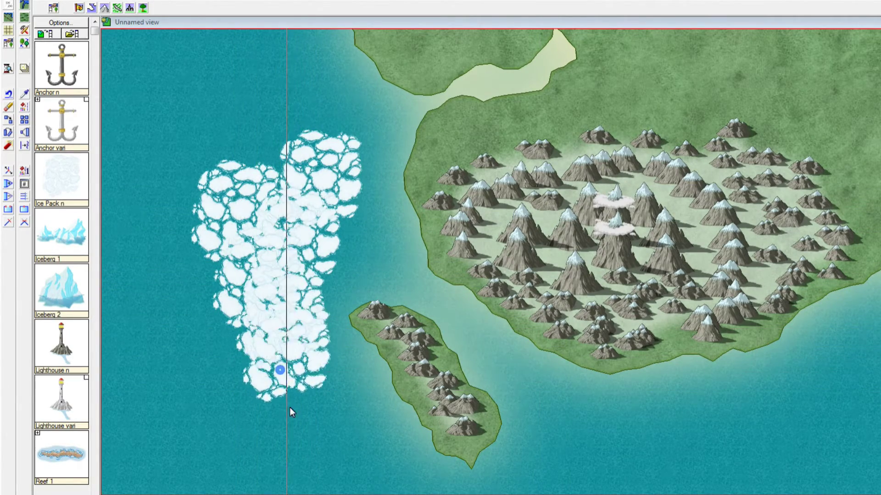
Extend the ice pack west of the southwestern island, spreading it farther out to the west.
left_click(312, 420)
left_click(296, 451)
left_click(230, 444)
left_click(179, 390)
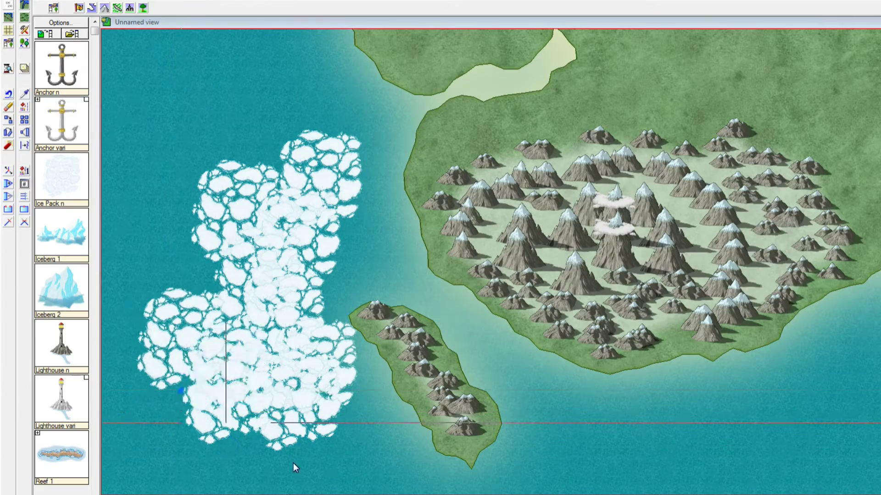
Place Ice Pack n symbols eastward along the mainland's southern coast, starting east of the island's southern tip.
left_click(553, 476)
left_click(640, 482)
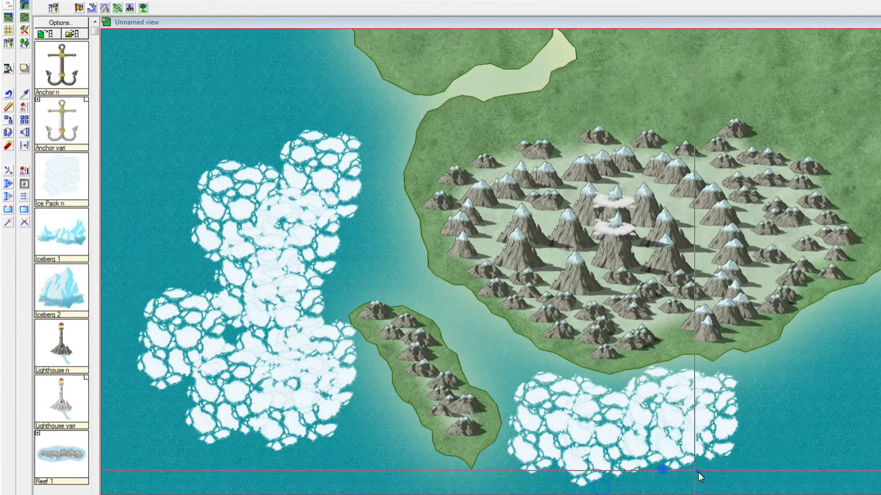
left_click(697, 472)
left_click(821, 440)
left_click(871, 389)
left_click(879, 464)
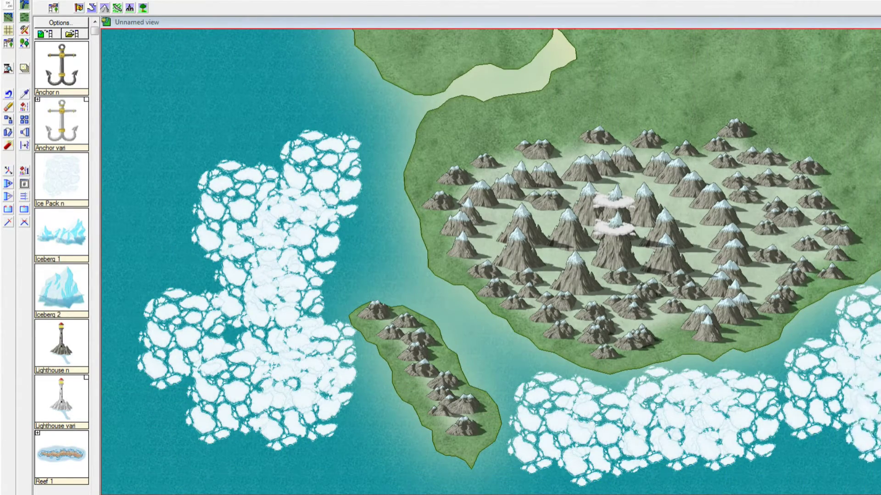
Thicken the southern ice pack with a second overlapping row, working back from east to west.
left_click(846, 475)
left_click(791, 481)
left_click(729, 486)
left_click(641, 493)
left_click(590, 493)
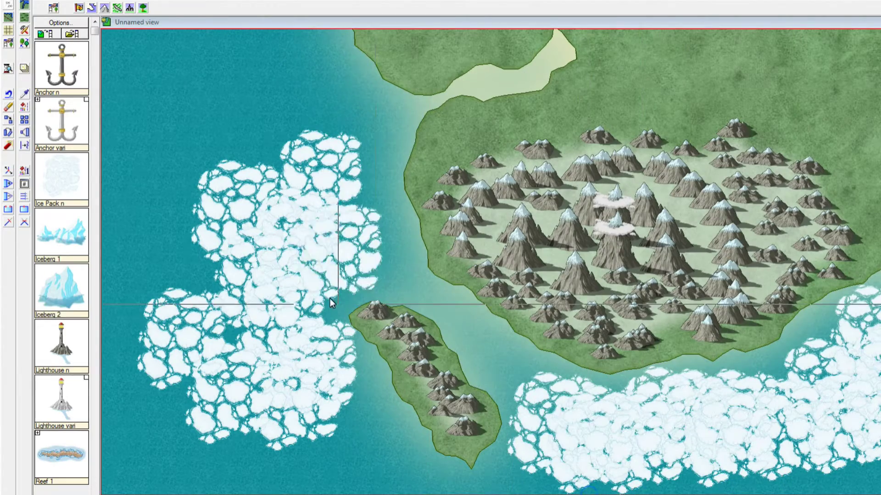
Widen the western ice pack toward the mainland coast and fill in its southern edge beside the island.
left_click(357, 297)
left_click(299, 338)
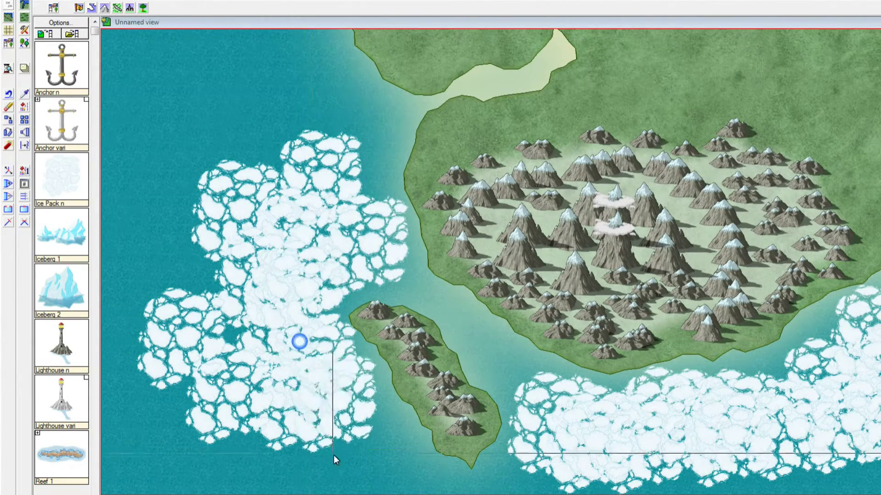
left_click(344, 462)
left_click(347, 494)
left_click(257, 478)
left_click(217, 486)
left_click(161, 488)
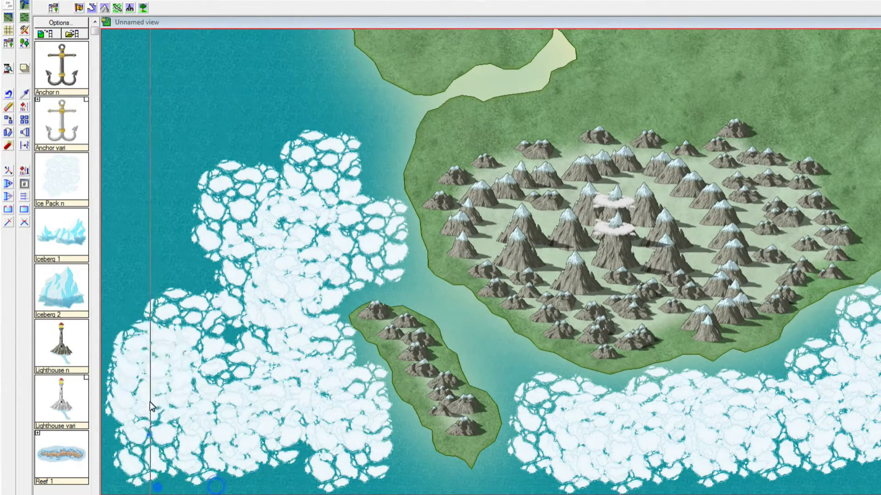
Fill the western and northern edges of the western ice pack with more ice and finish placing that symbol.
left_click(149, 436)
left_click(150, 374)
left_click(160, 306)
left_click(182, 303)
left_click(193, 248)
left_click(220, 218)
left_click(269, 207)
left_click(307, 211)
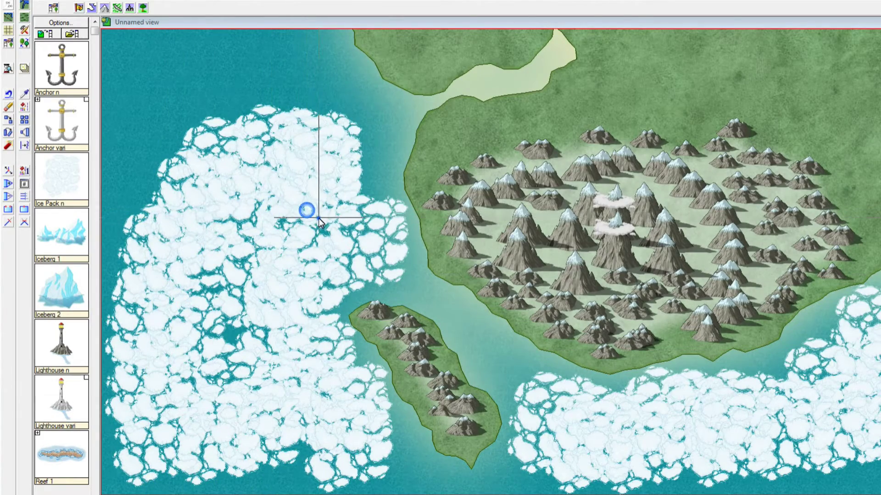
right_click(318, 218)
left_click(584, 206)
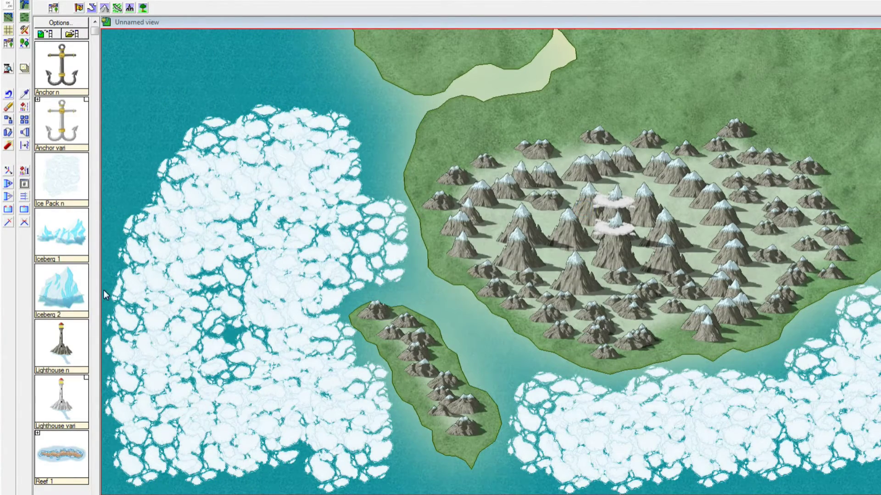
Place four Iceberg 2 symbols off the mainland's west coast, at both ends of the strait and southwest of the island's tip.
left_click(50, 293)
left_click(380, 189)
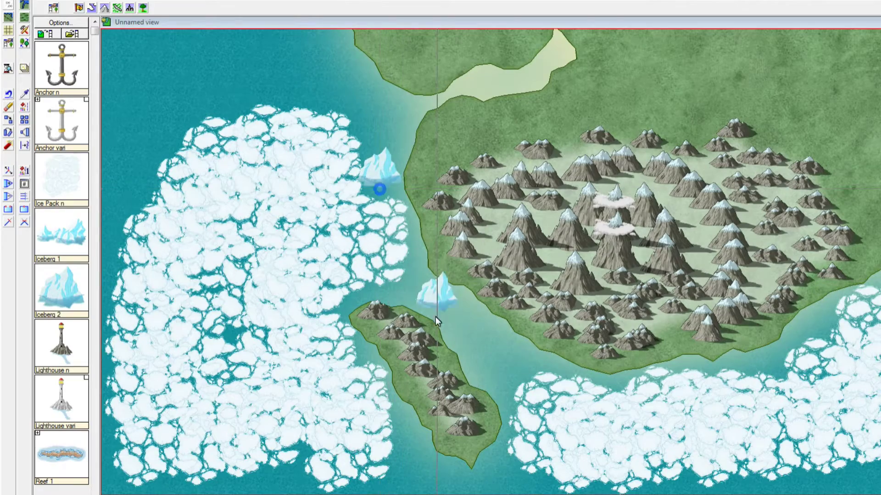
left_click(415, 306)
left_click(506, 372)
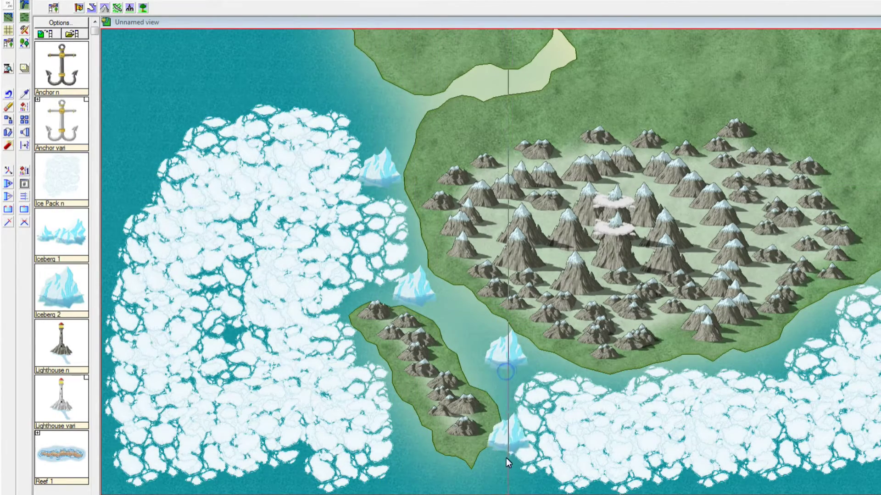
left_click(418, 484)
right_click(417, 484)
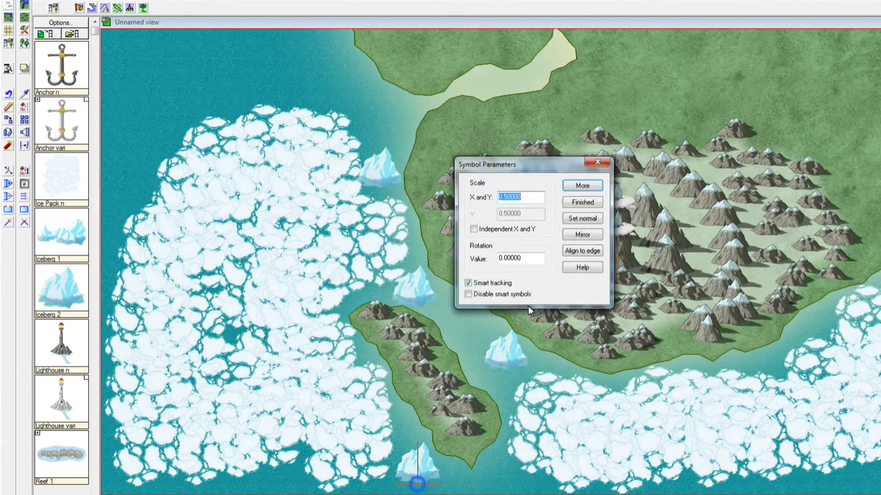
left_click(572, 206)
Place one Iceberg 1 symbol in the strait between the island and the mainland and finish placing it.
left_click(79, 247)
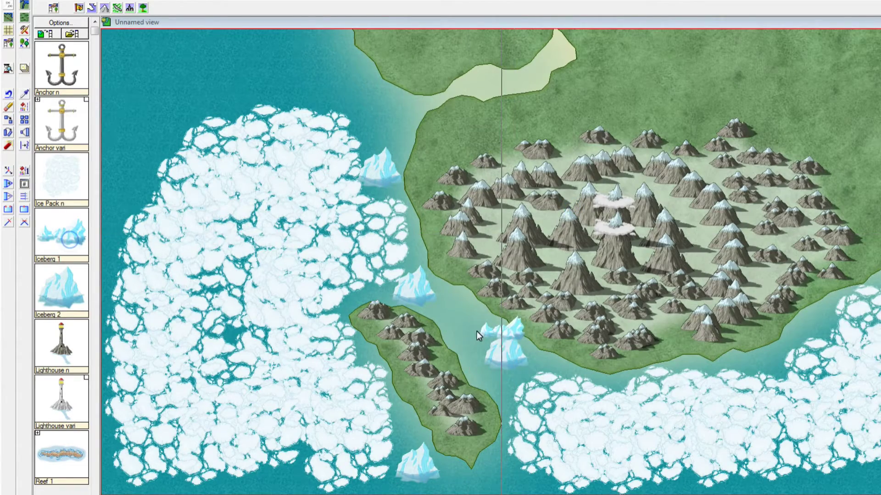
left_click(459, 330)
right_click(461, 331)
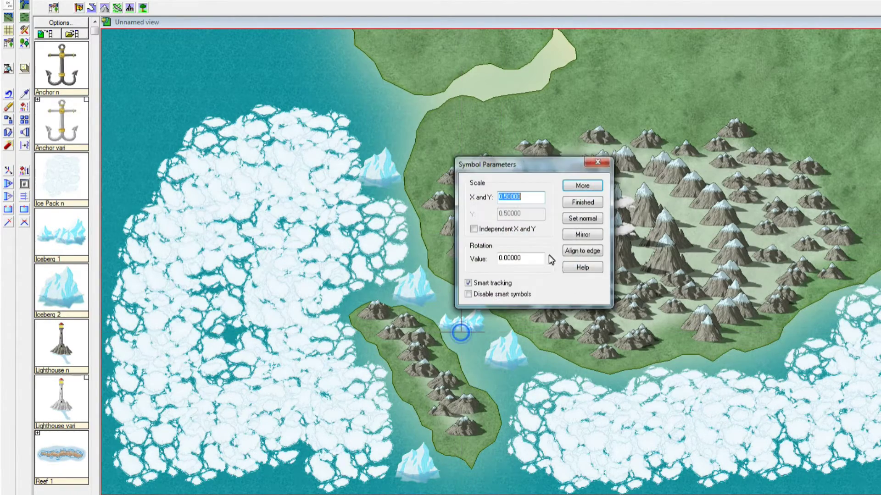
left_click(583, 205)
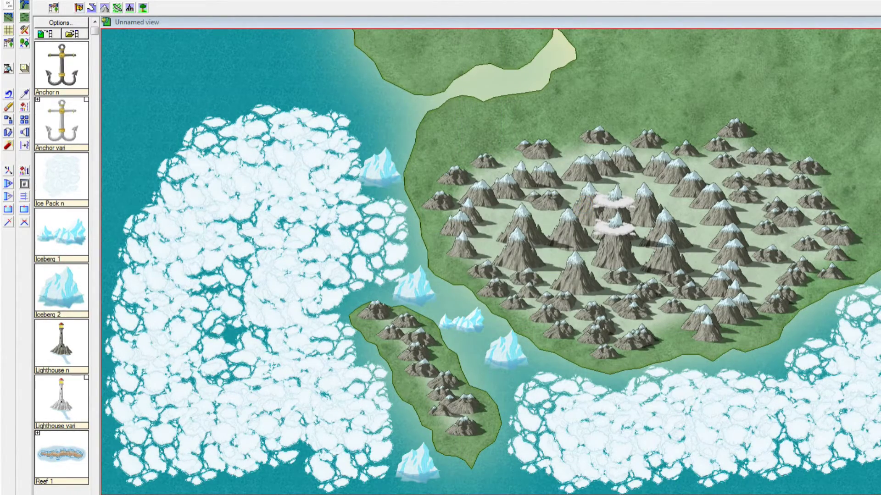